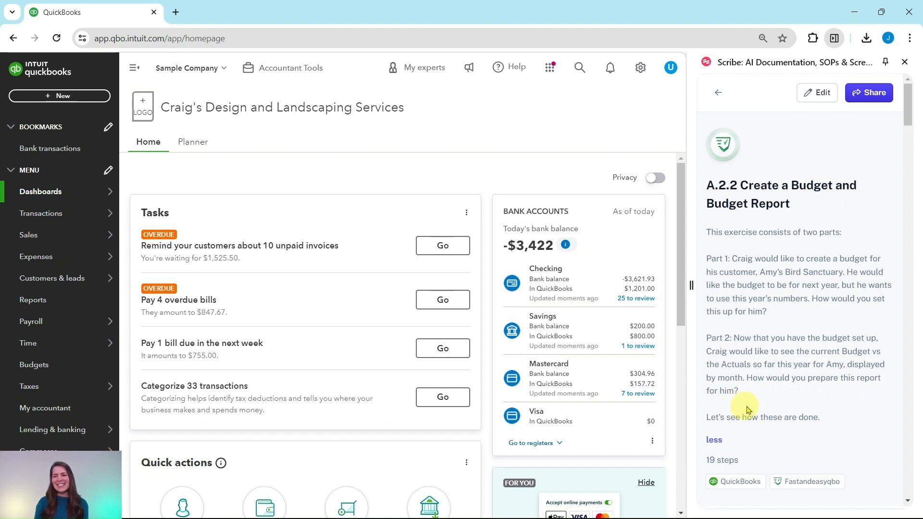
Step: Read the exercise instructions for creating a budget for Amy's Bird Sanctuary, through the first budget creation steps
{"action": "scroll", "coordinate": [782, 387], "scroll_direction": "down", "scroll_amount": 2}
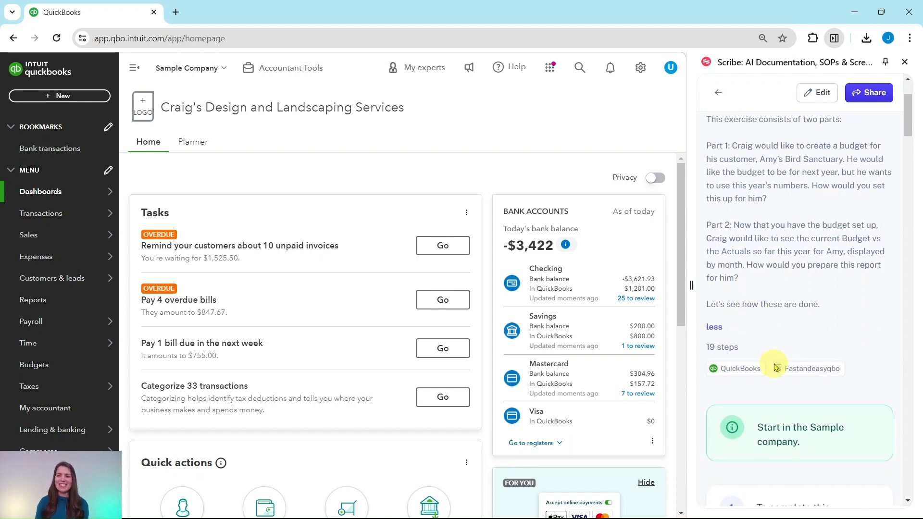
{"action": "scroll", "coordinate": [776, 368], "scroll_direction": "down", "scroll_amount": 4}
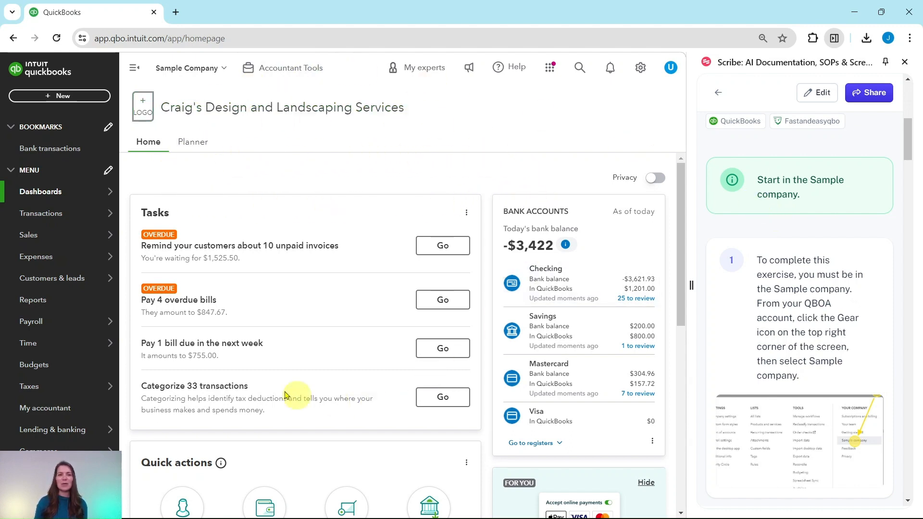
{"action": "scroll", "coordinate": [827, 234], "scroll_direction": "down", "scroll_amount": 2}
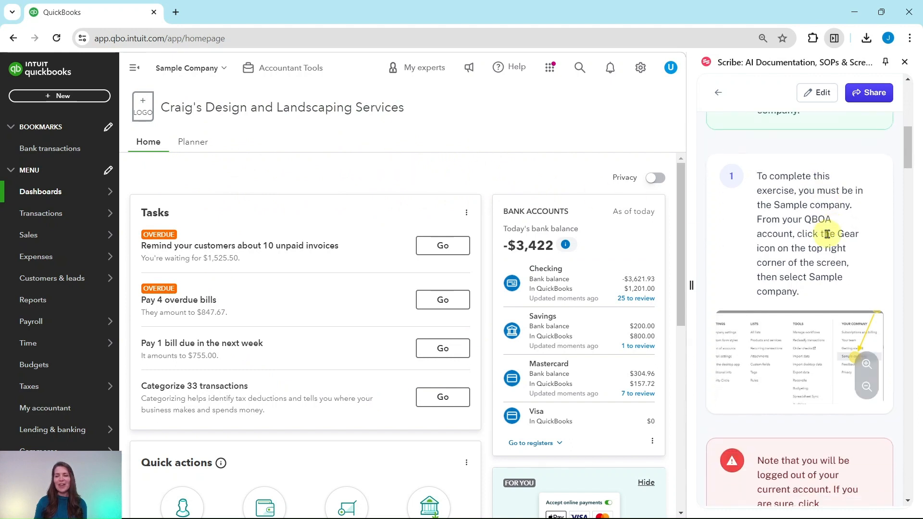
{"action": "scroll", "coordinate": [827, 234], "scroll_direction": "down", "scroll_amount": 12}
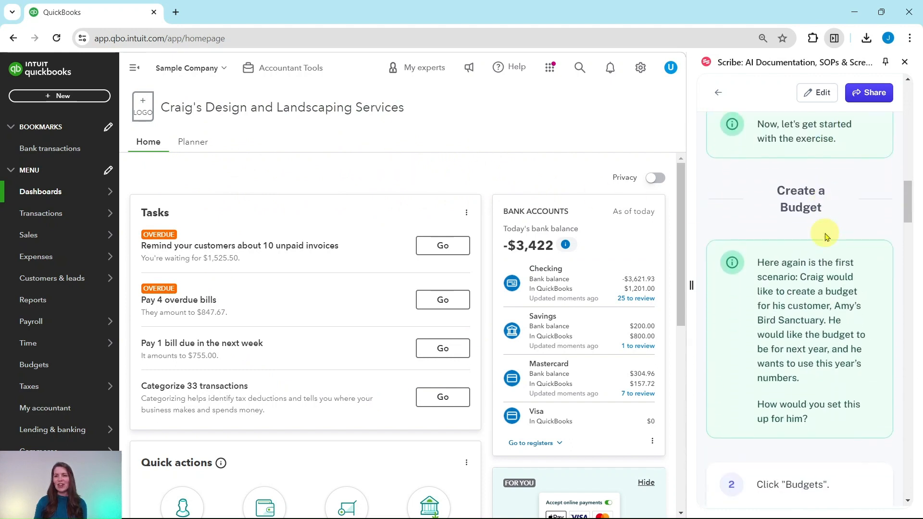
{"action": "scroll", "coordinate": [825, 236], "scroll_direction": "down", "scroll_amount": 3}
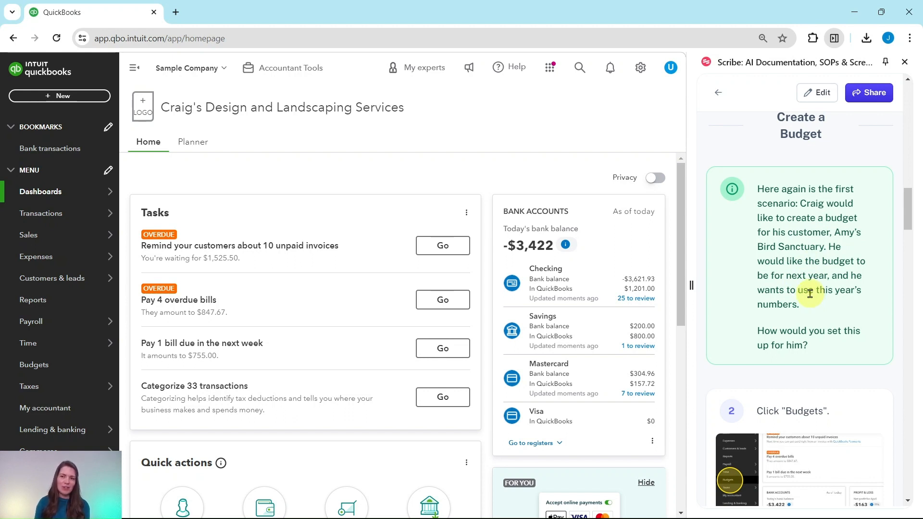
{"action": "scroll", "coordinate": [811, 294], "scroll_direction": "down", "scroll_amount": 1}
{"action": "scroll", "coordinate": [810, 294], "scroll_direction": "down", "scroll_amount": 3}
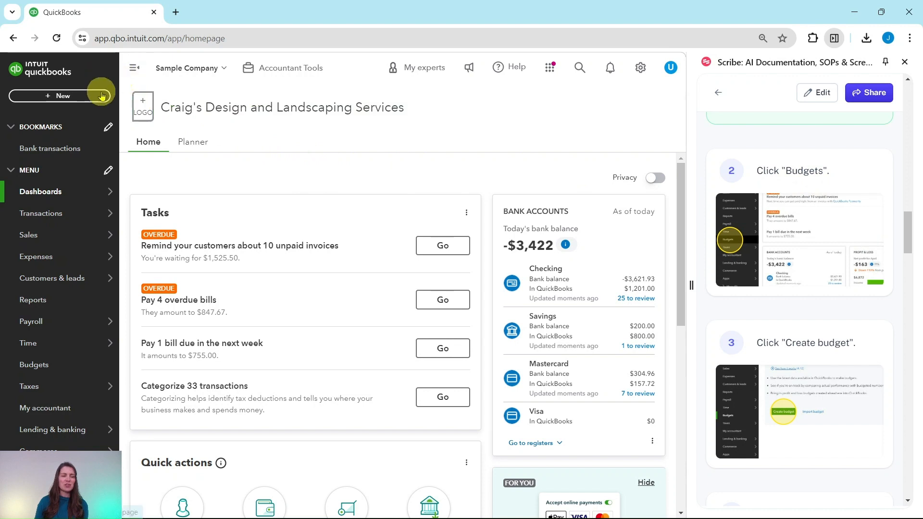
Step: Go to the company's budgets and start creating a new budget
{"action": "mouse_move", "coordinate": [54, 343]}
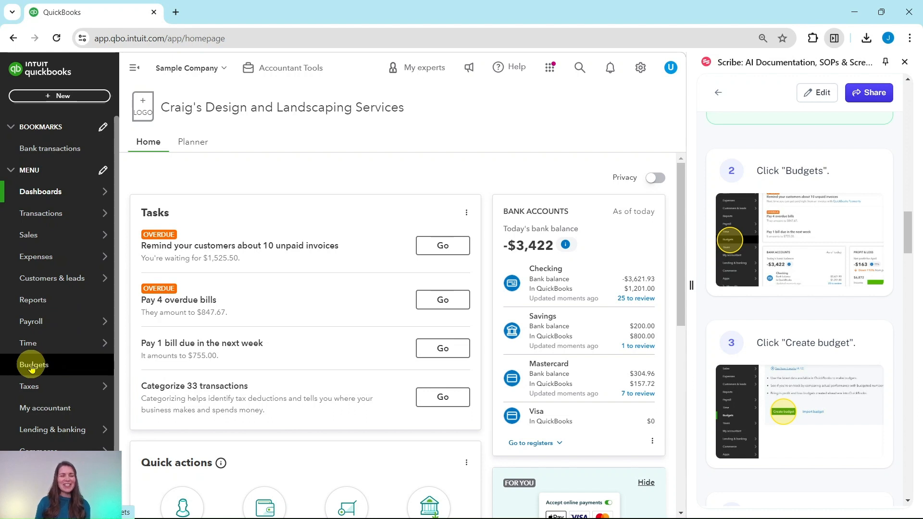
{"action": "left_click", "coordinate": [32, 366]}
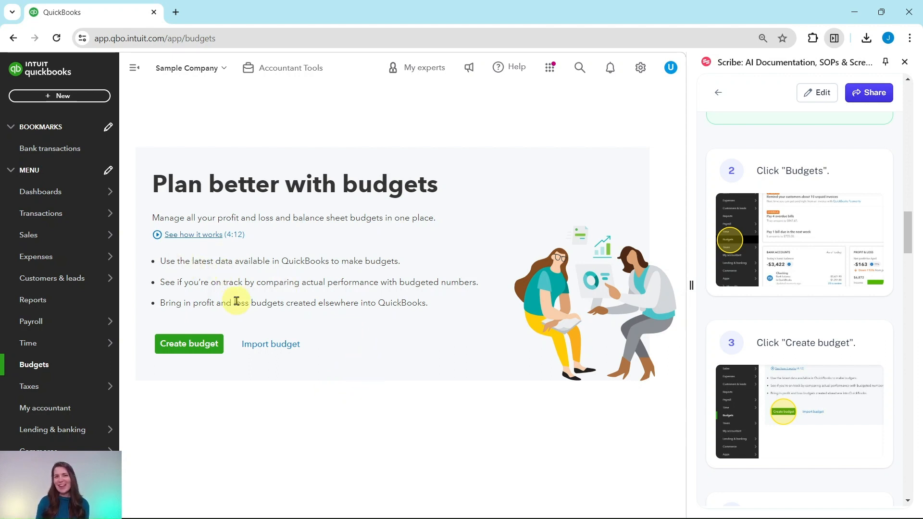
{"action": "left_click", "coordinate": [183, 351]}
Step: Set the new budget's period to FY 2025 (Jan 2025 - Dec 2025)
{"action": "scroll", "coordinate": [776, 355], "scroll_direction": "down", "scroll_amount": 4}
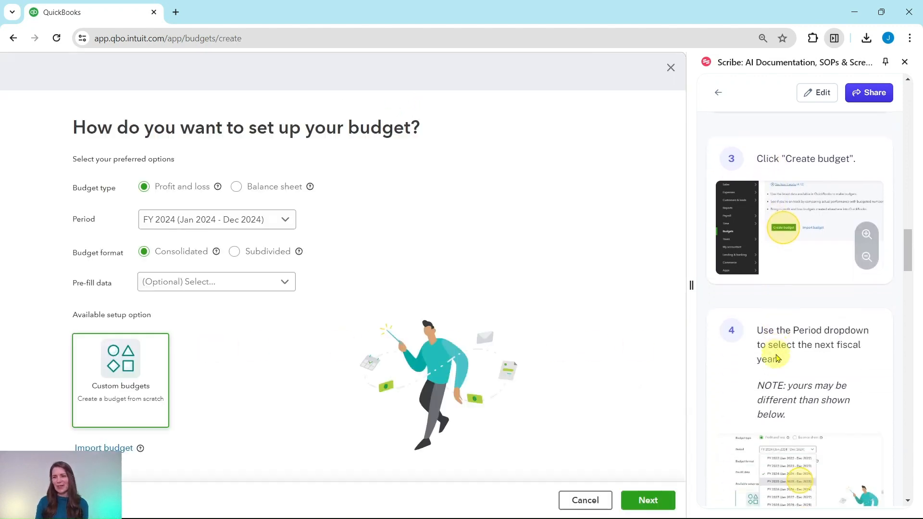
{"action": "scroll", "coordinate": [778, 358], "scroll_direction": "down", "scroll_amount": 4}
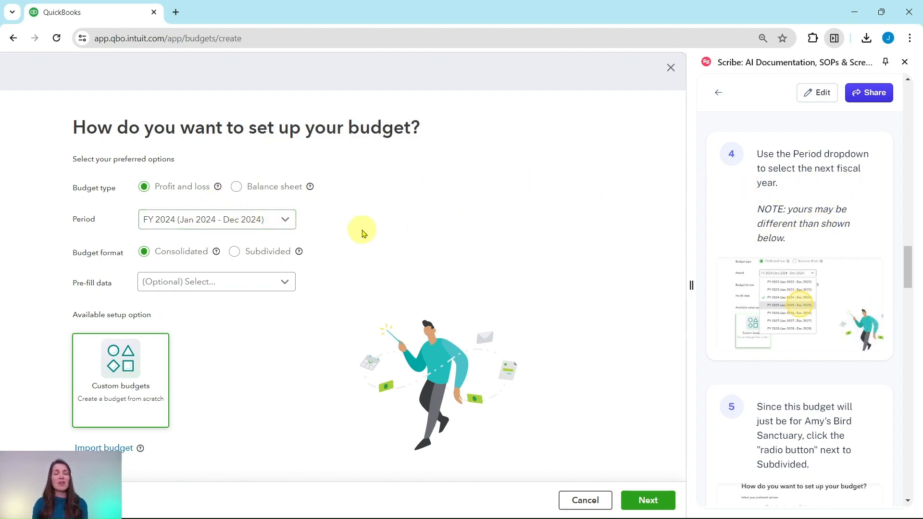
{"action": "left_click", "coordinate": [288, 221]}
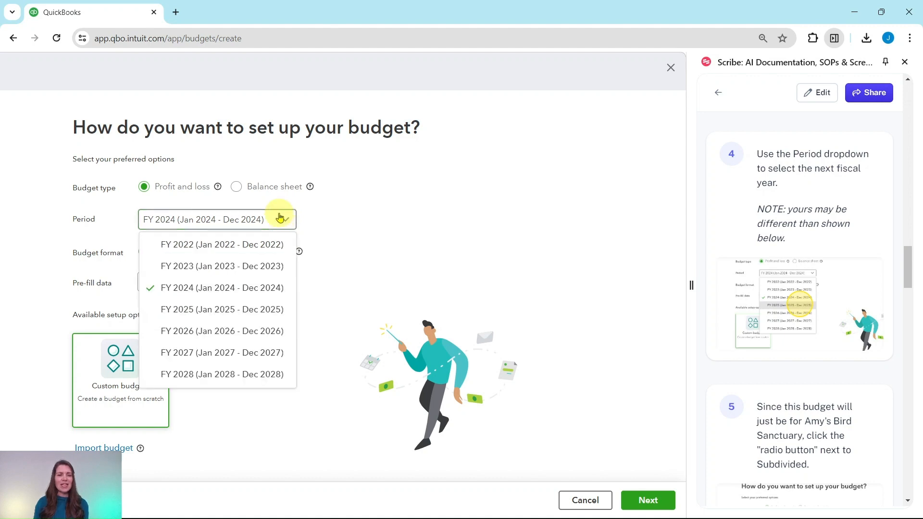
{"action": "left_click", "coordinate": [192, 316]}
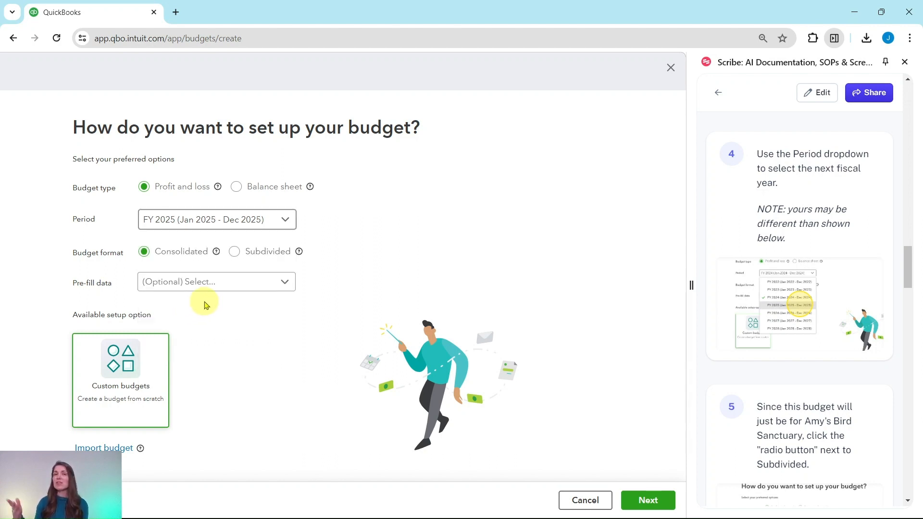
Step: Make the budget format Subdivided, subdividing by Customers for Amy's Bird Sanctuary
{"action": "scroll", "coordinate": [799, 247], "scroll_direction": "down", "scroll_amount": 6}
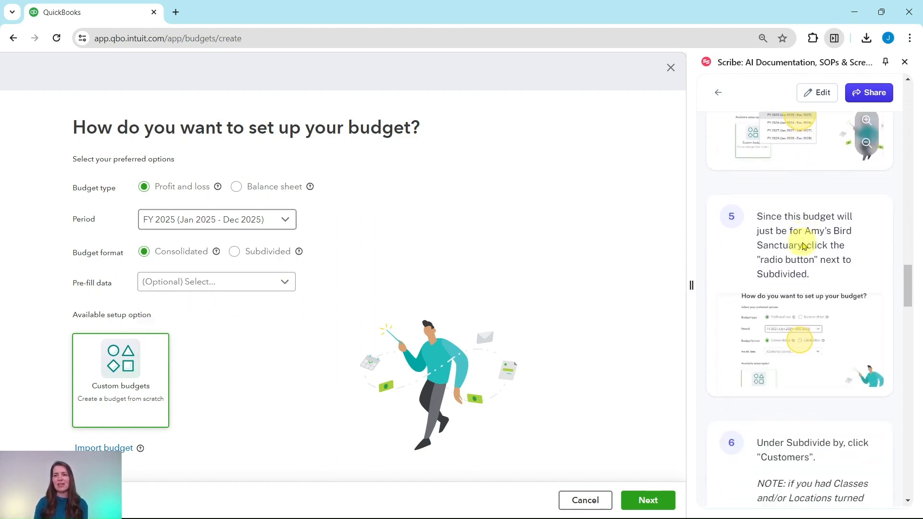
{"action": "scroll", "coordinate": [804, 246], "scroll_direction": "up", "scroll_amount": 1}
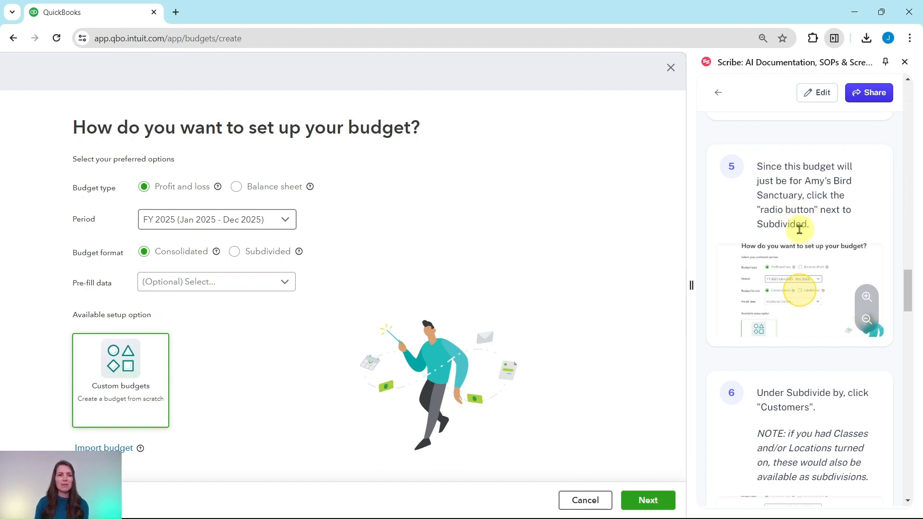
{"action": "left_click", "coordinate": [233, 253]}
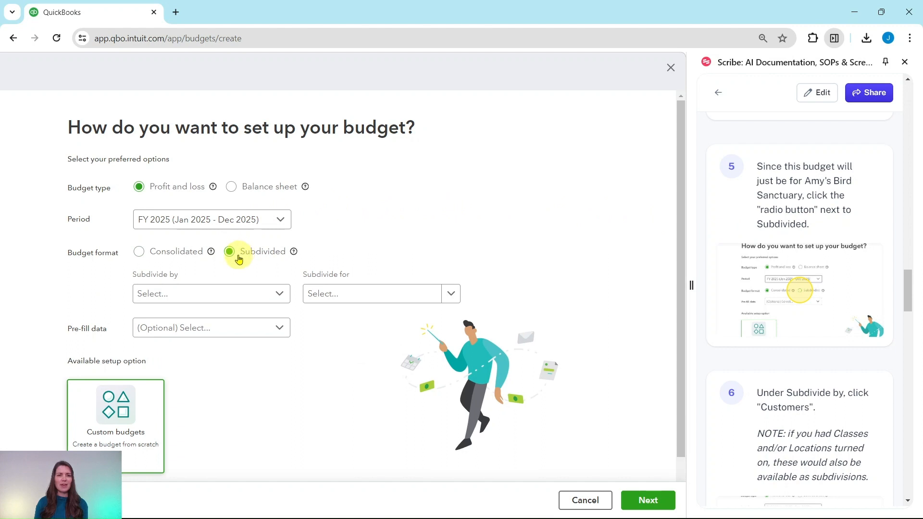
{"action": "scroll", "coordinate": [803, 269], "scroll_direction": "down", "scroll_amount": 5}
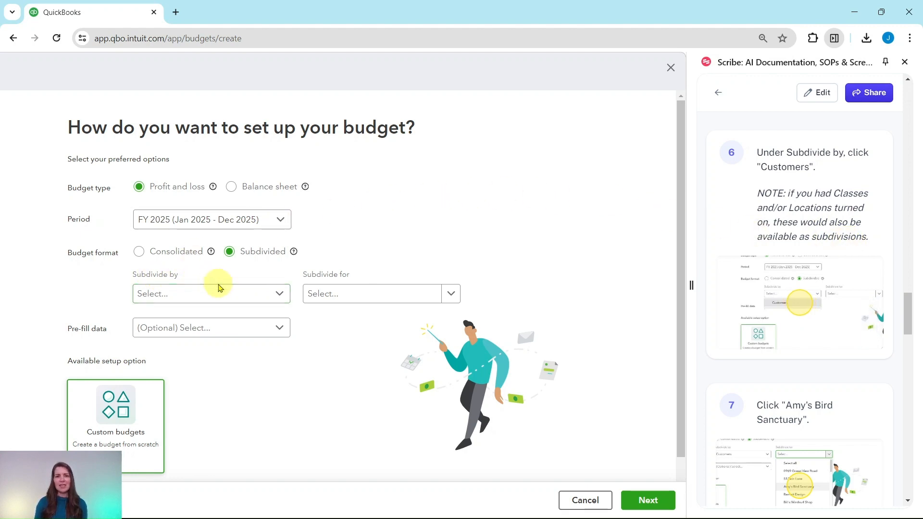
{"action": "left_click", "coordinate": [281, 294]}
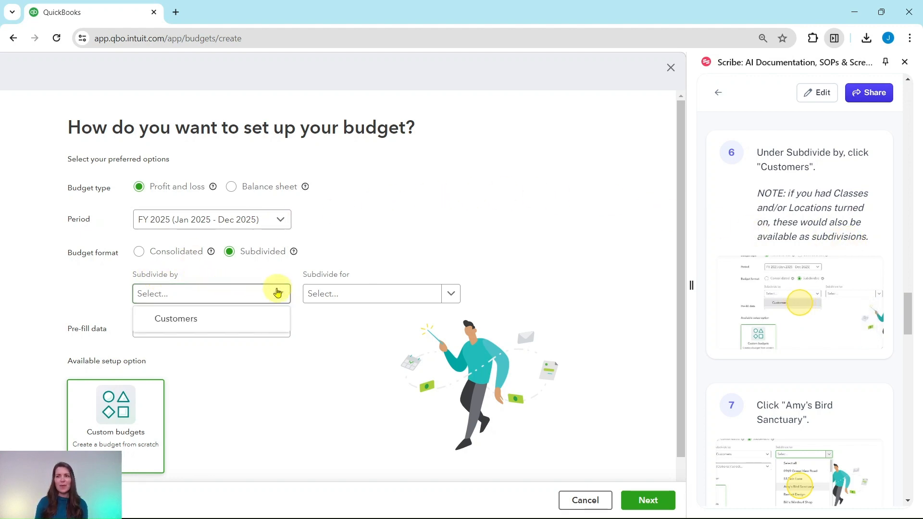
{"action": "left_click", "coordinate": [176, 319]}
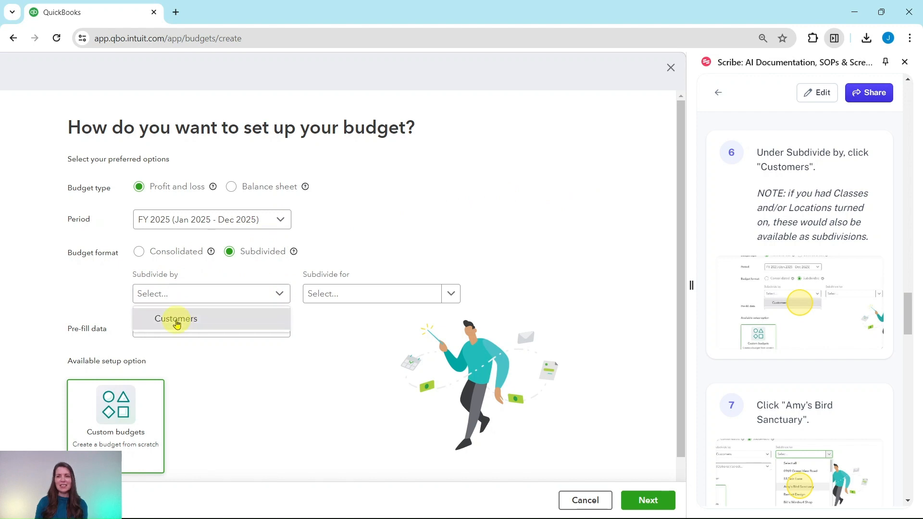
{"action": "scroll", "coordinate": [791, 303], "scroll_direction": "down", "scroll_amount": 5}
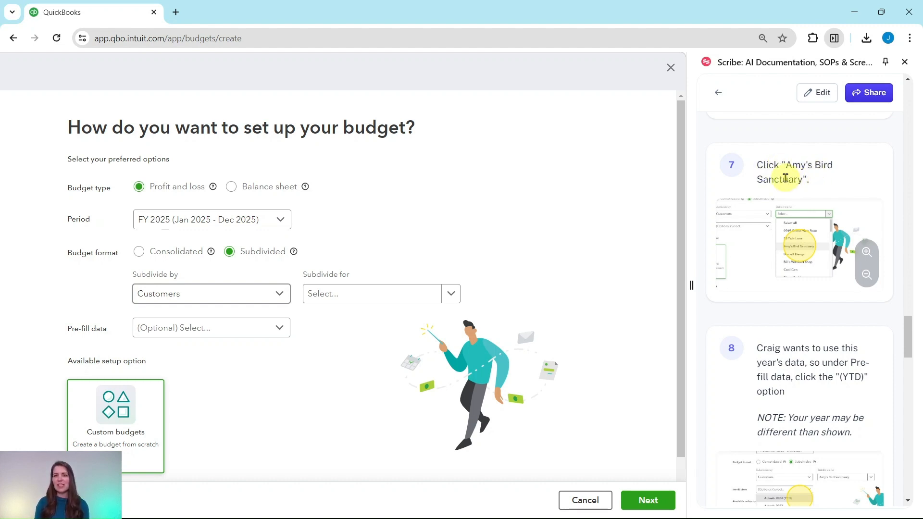
{"action": "left_click", "coordinate": [452, 297]}
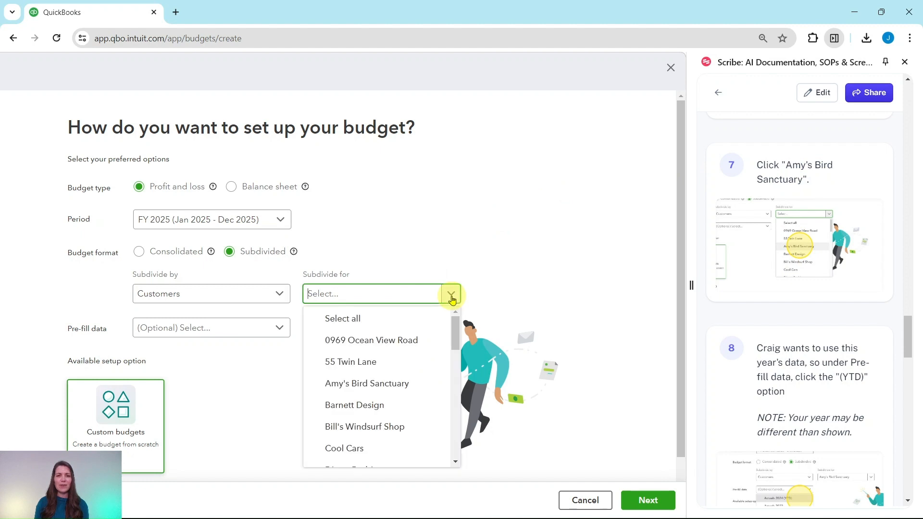
{"action": "left_click", "coordinate": [369, 388]}
Step: Pre-fill the budget with Actuals 2024 (YTD) and proceed to generate it
{"action": "scroll", "coordinate": [789, 364], "scroll_direction": "down", "scroll_amount": 4}
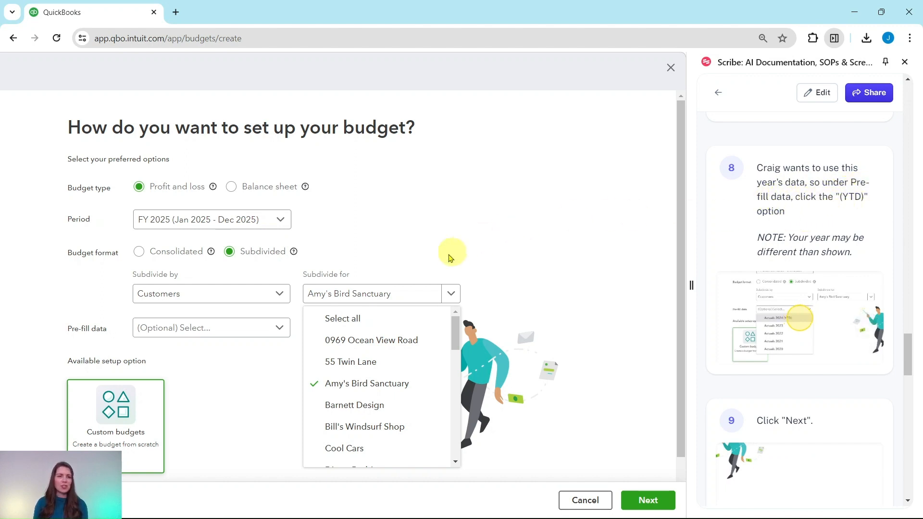
{"action": "left_click", "coordinate": [278, 332]}
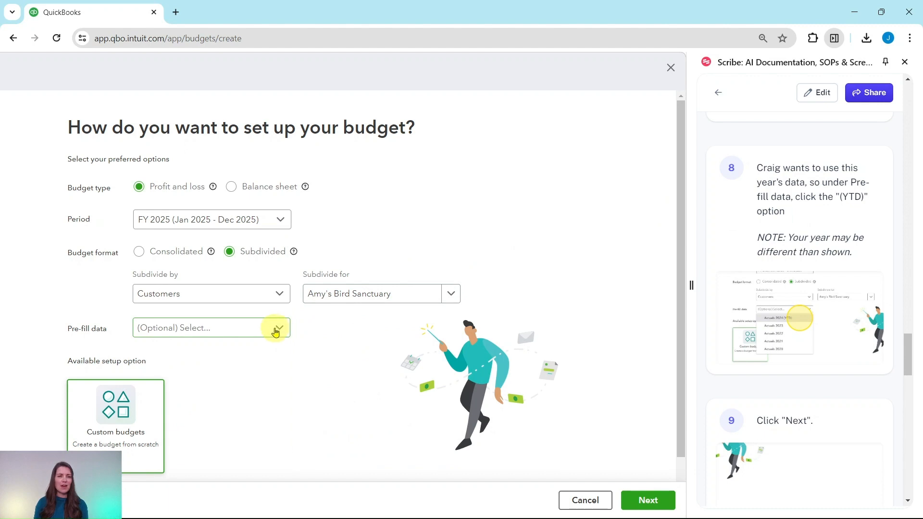
{"action": "left_click", "coordinate": [276, 332]}
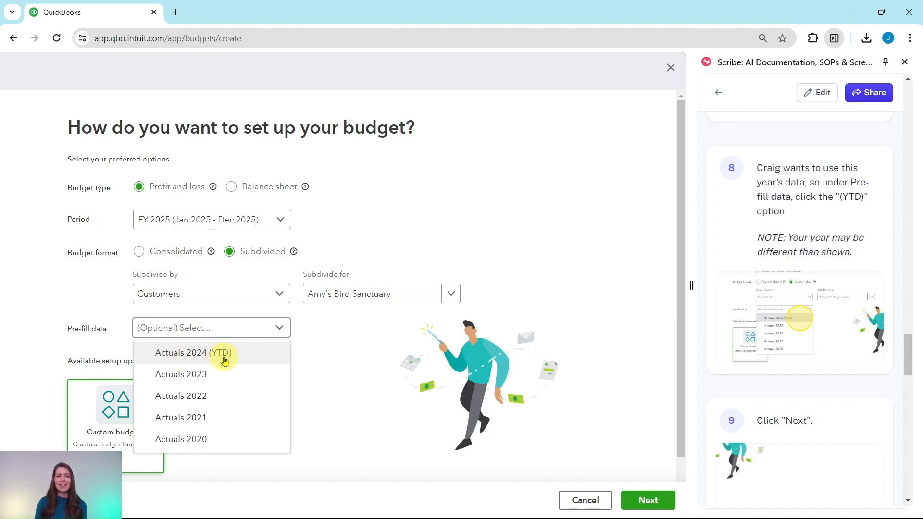
{"action": "left_click", "coordinate": [195, 361]}
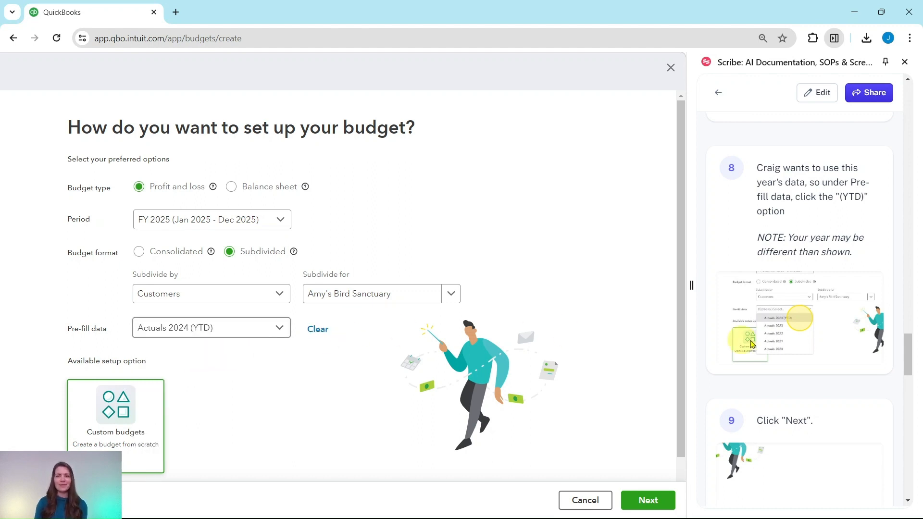
{"action": "scroll", "coordinate": [808, 340], "scroll_direction": "down", "scroll_amount": 5}
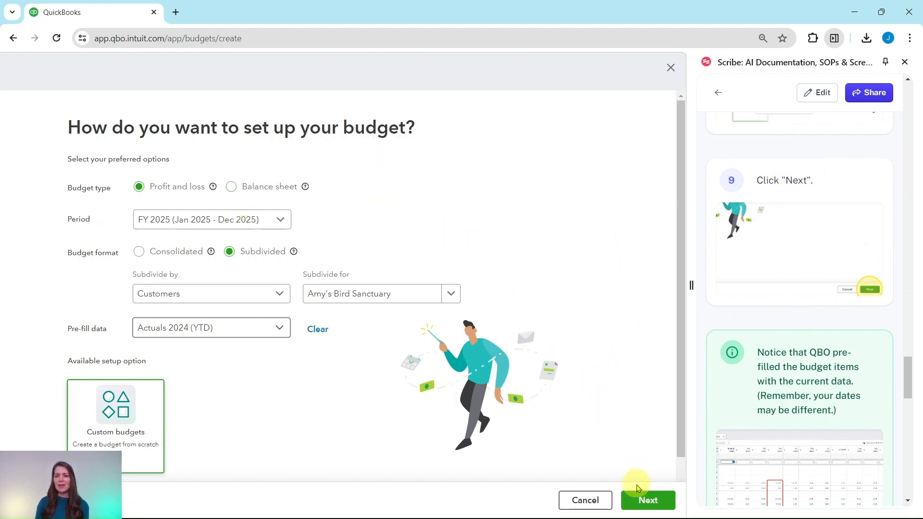
{"action": "left_click", "coordinate": [647, 506]}
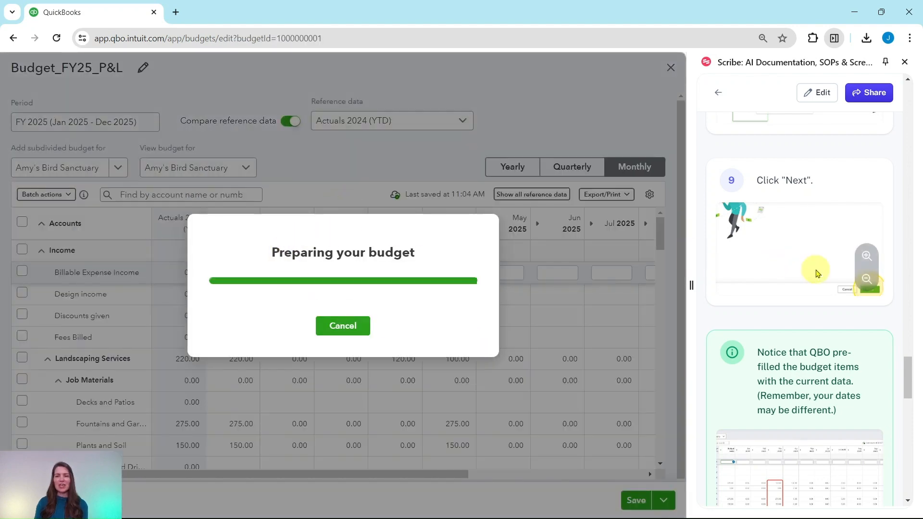
Step: Compare the pre-filled monthly amounts in the budget grid with the exercise instructions
{"action": "scroll", "coordinate": [811, 255], "scroll_direction": "down", "scroll_amount": 3}
{"action": "scroll", "coordinate": [812, 254], "scroll_direction": "down", "scroll_amount": 2}
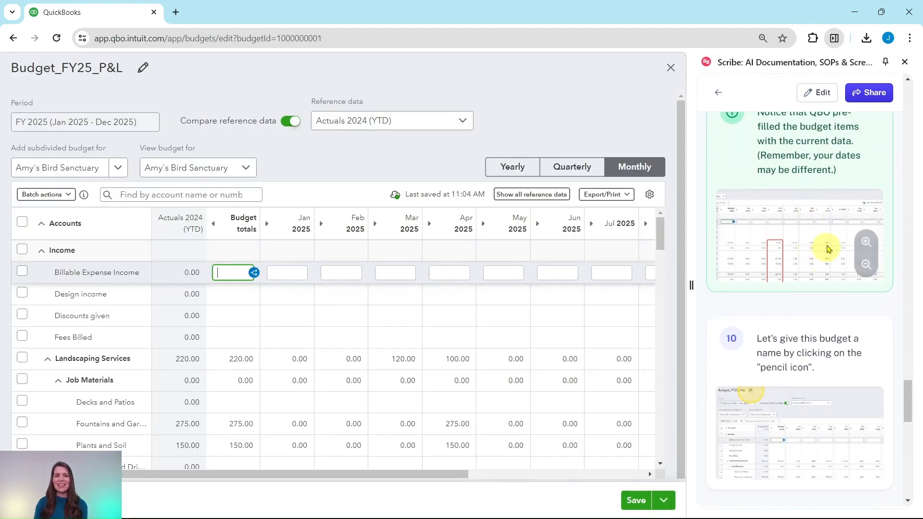
{"action": "scroll", "coordinate": [780, 232], "scroll_direction": "up", "scroll_amount": 1}
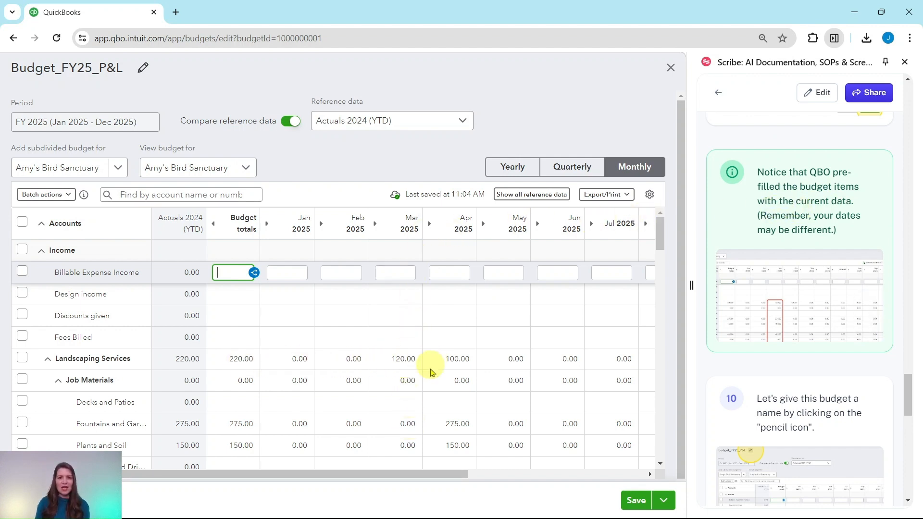
{"action": "left_click_drag", "start_coordinate": [439, 475], "coordinate": [393, 480]}
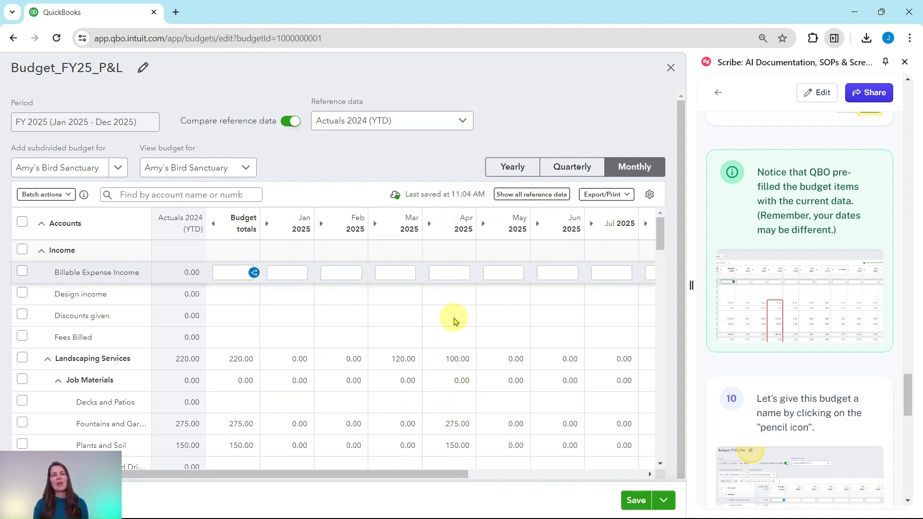
Step: Rename the budget to "Amy's Budget_FY25_P&L" by adding "Amy's" before its existing title
{"action": "scroll", "coordinate": [801, 320], "scroll_direction": "down", "scroll_amount": 3}
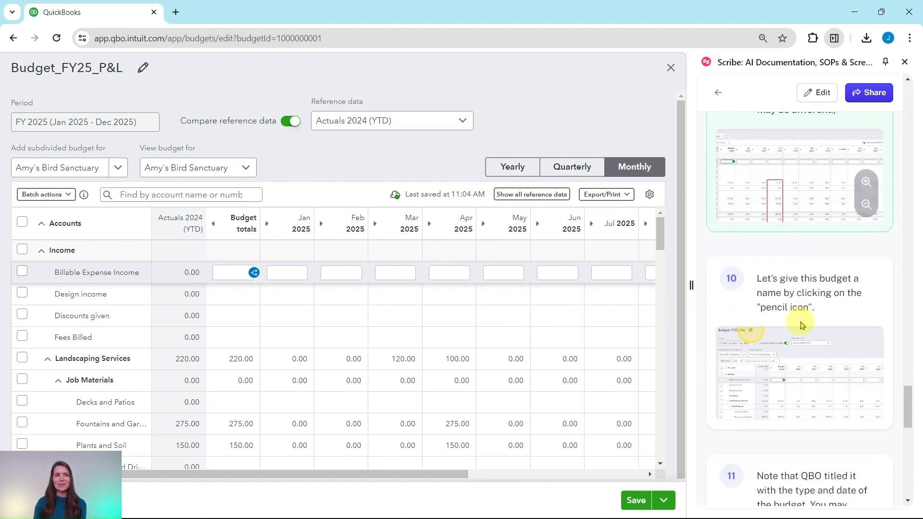
{"action": "scroll", "coordinate": [803, 325], "scroll_direction": "down", "scroll_amount": 1}
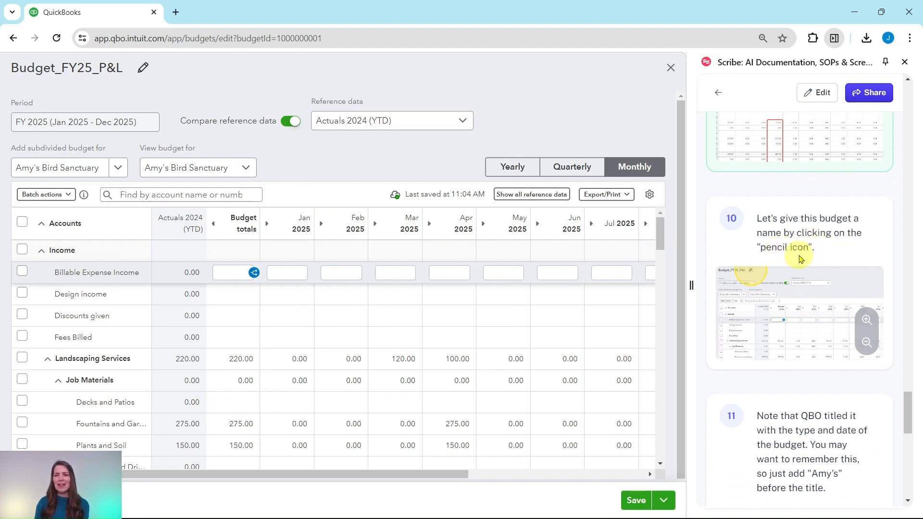
{"action": "left_click", "coordinate": [142, 72]}
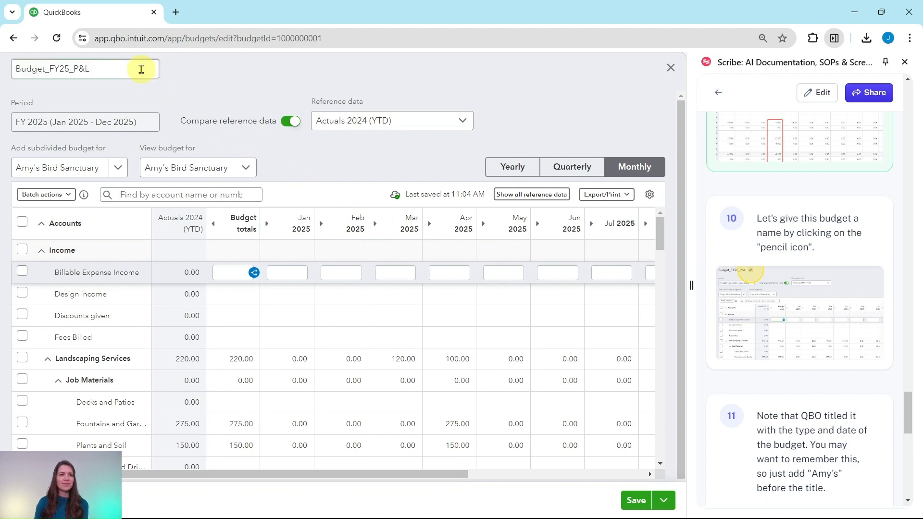
{"action": "scroll", "coordinate": [773, 239], "scroll_direction": "down", "scroll_amount": 5}
{"action": "scroll", "coordinate": [773, 239], "scroll_direction": "down", "scroll_amount": 2}
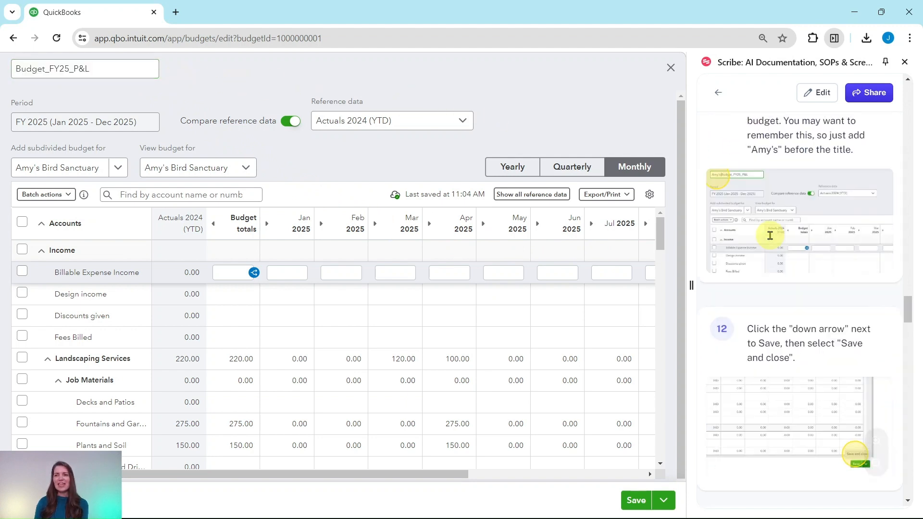
{"action": "scroll", "coordinate": [772, 237], "scroll_direction": "up", "scroll_amount": 1}
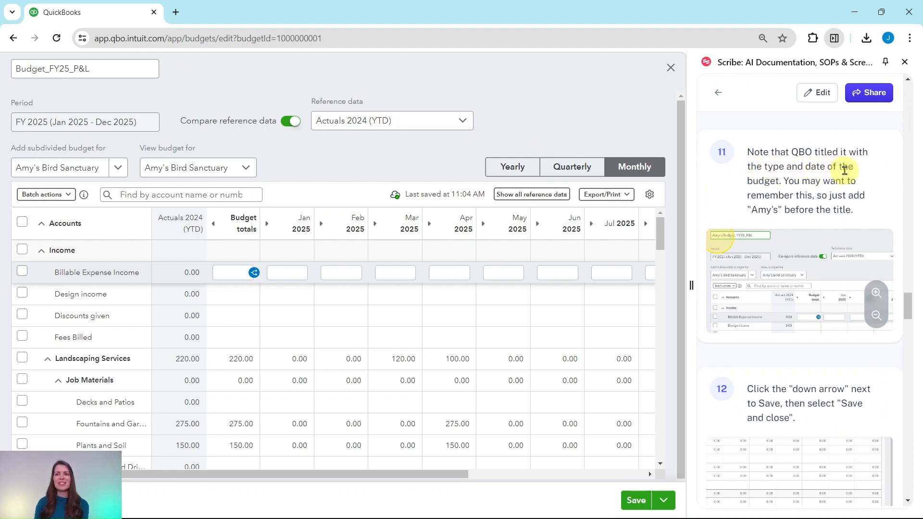
{"action": "left_click", "coordinate": [59, 70]}
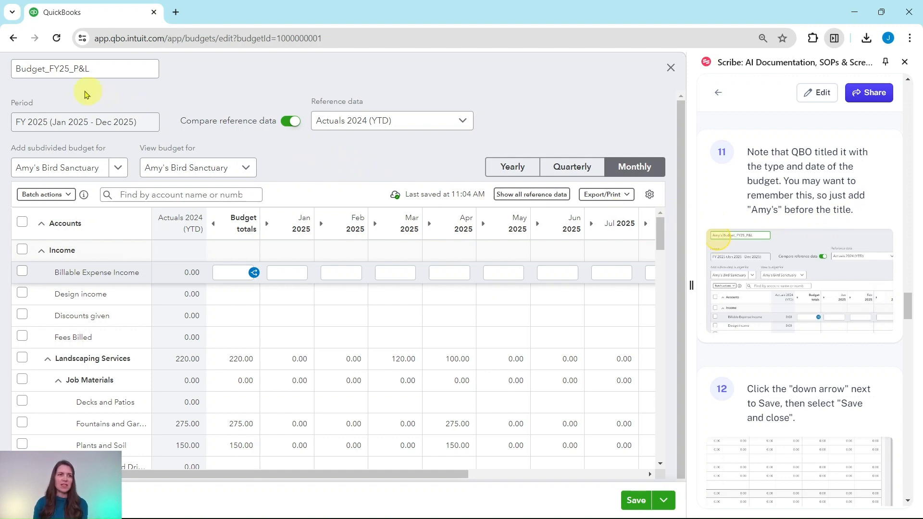
{"action": "left_click", "coordinate": [16, 68]}
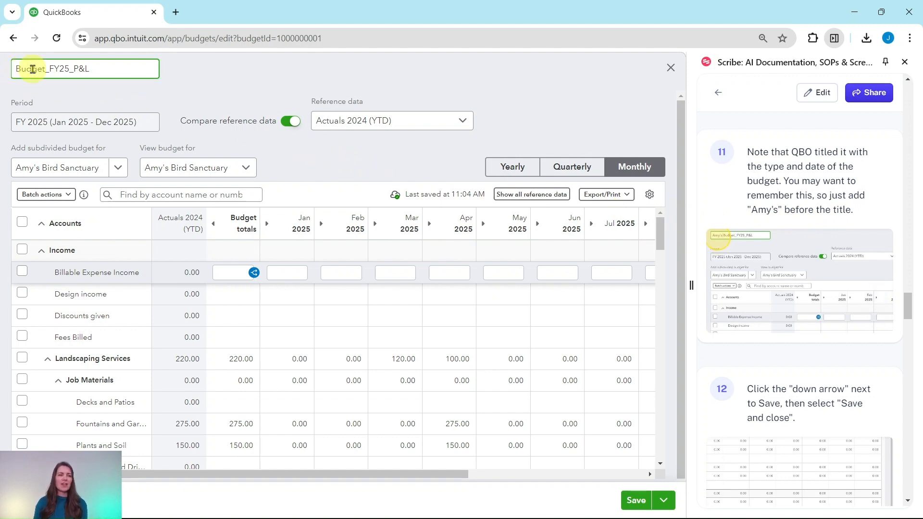
{"action": "type", "text": "Amy's"}
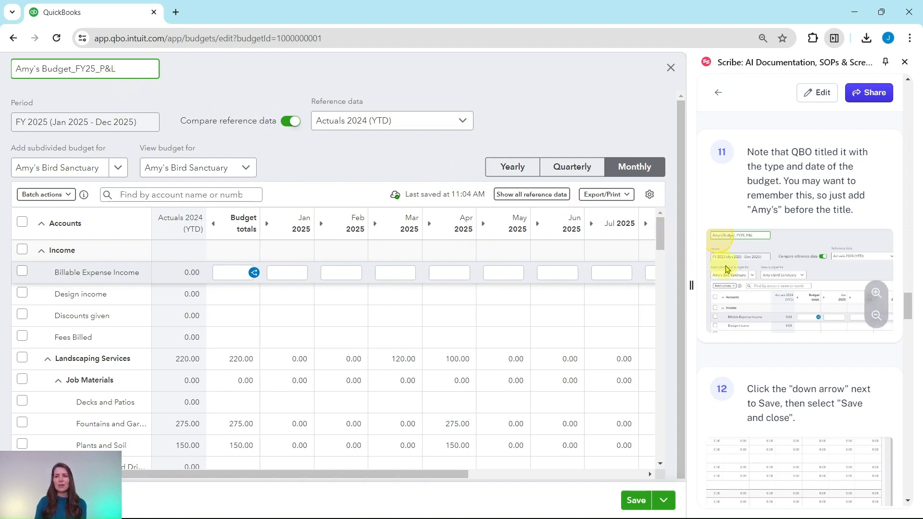
Step: Save the renamed budget and close it, returning to the list of budgets
{"action": "scroll", "coordinate": [759, 279], "scroll_direction": "down", "scroll_amount": 4}
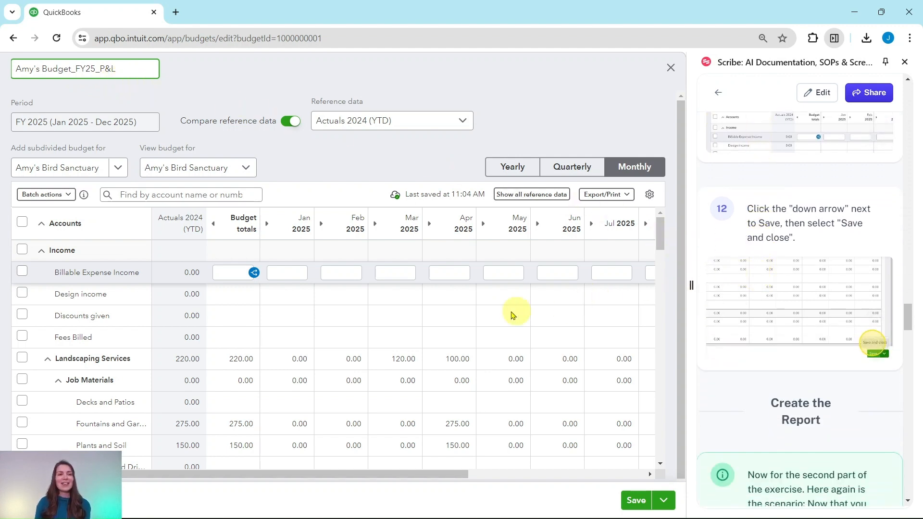
{"action": "left_click", "coordinate": [664, 502]}
{"action": "left_click", "coordinate": [647, 482]}
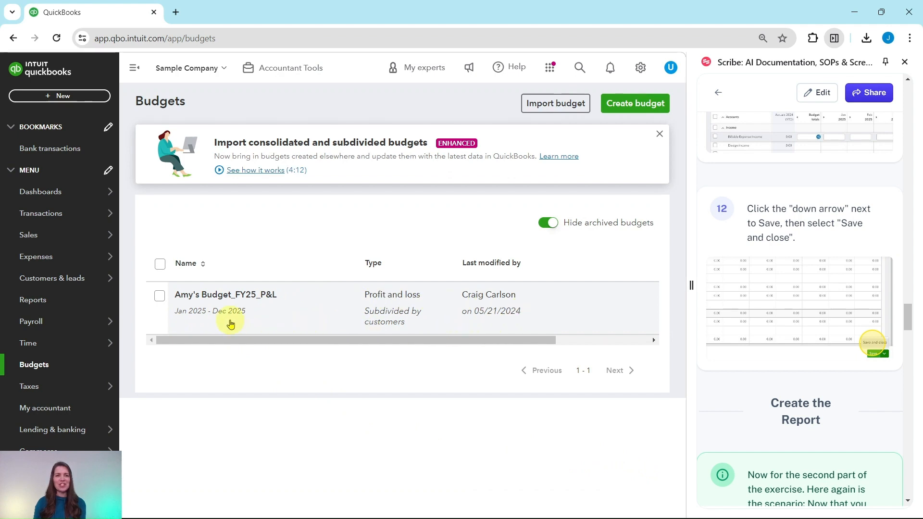
Step: Read the report task in the exercise instructions and view the report actions available for the saved budget
{"action": "scroll", "coordinate": [788, 357], "scroll_direction": "down", "scroll_amount": 5}
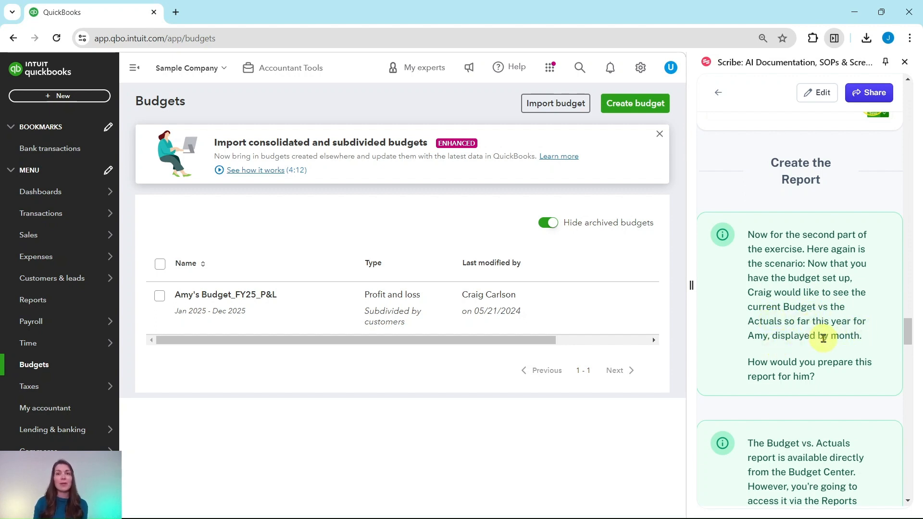
{"action": "scroll", "coordinate": [822, 334], "scroll_direction": "down", "scroll_amount": 4}
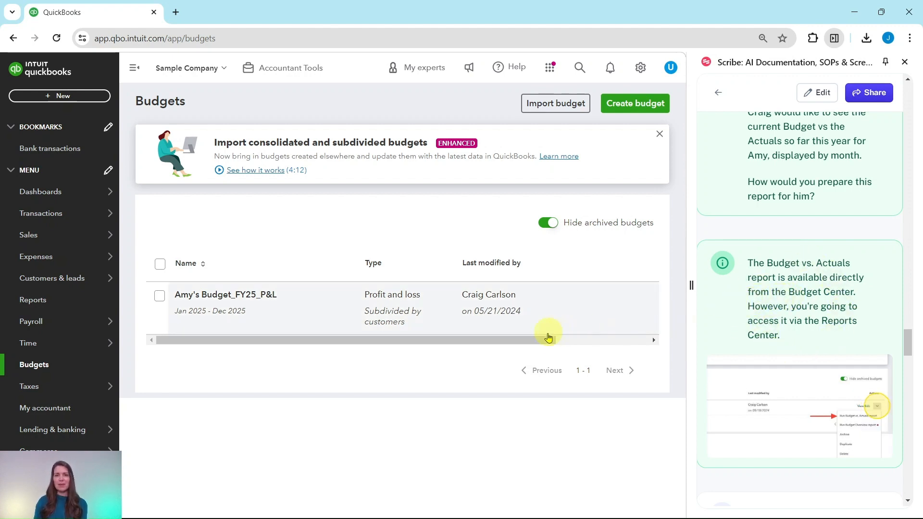
{"action": "scroll", "coordinate": [542, 344], "scroll_direction": "right", "scroll_amount": 2}
{"action": "left_click_drag", "start_coordinate": [542, 345], "coordinate": [619, 340]}
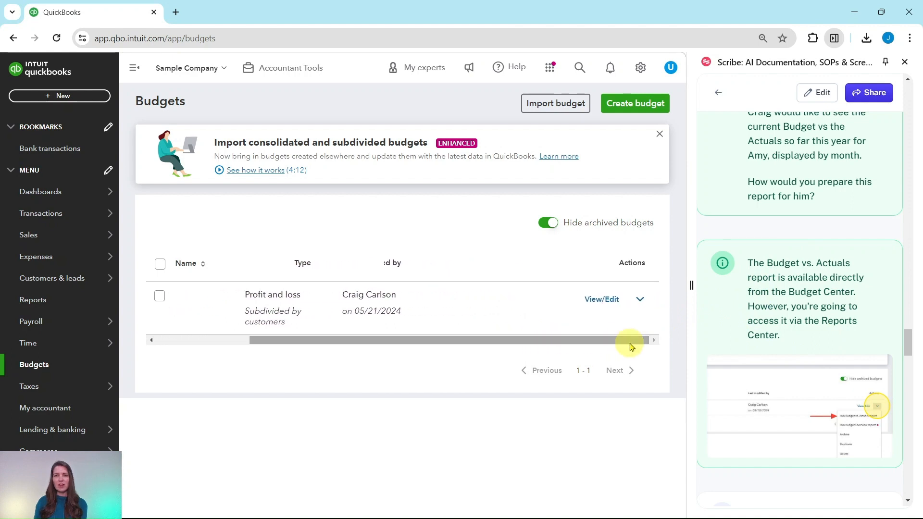
{"action": "left_click", "coordinate": [642, 303]}
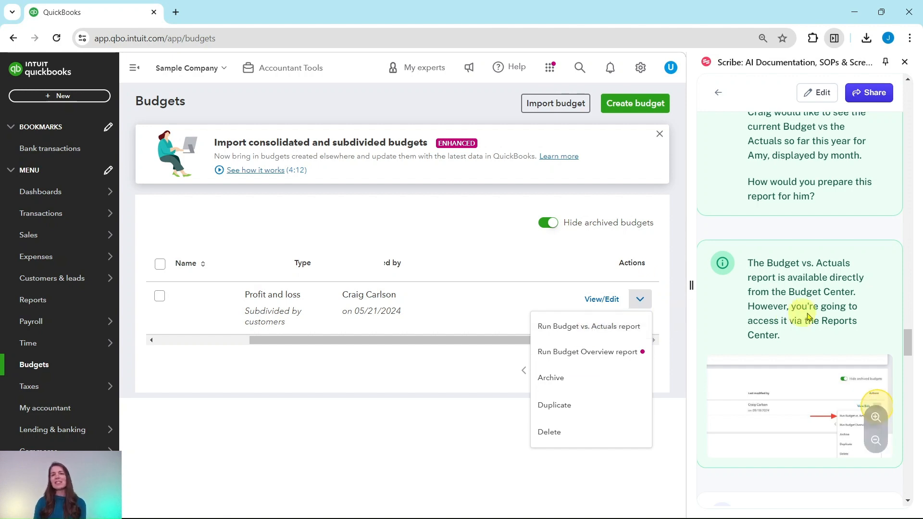
{"action": "scroll", "coordinate": [805, 327], "scroll_direction": "down", "scroll_amount": 3}
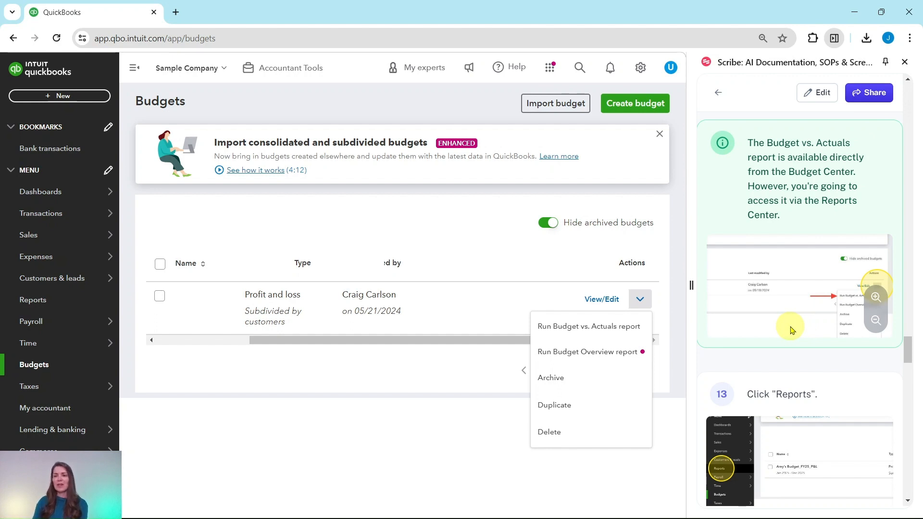
Step: Find the Budget vs. Actuals report in the Reports center by searching for "Budget", and open it
{"action": "scroll", "coordinate": [793, 330], "scroll_direction": "down", "scroll_amount": 4}
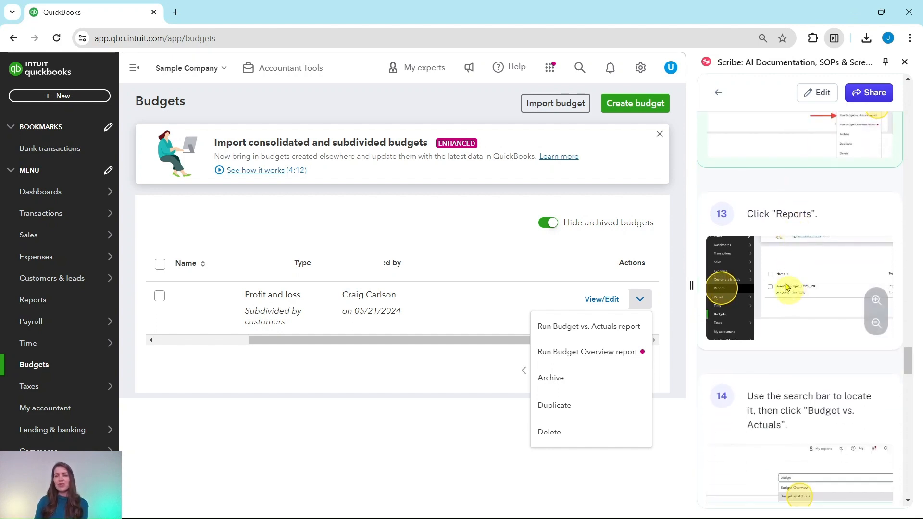
{"action": "left_click", "coordinate": [31, 303]}
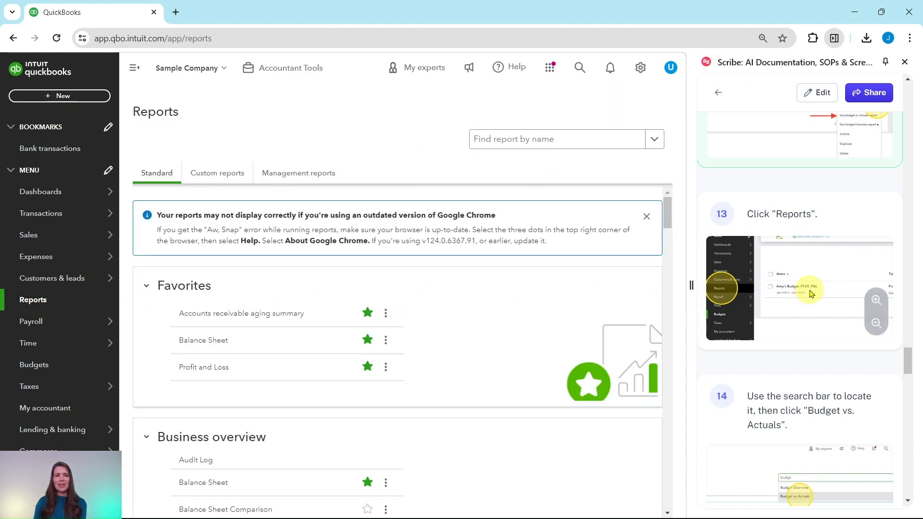
{"action": "scroll", "coordinate": [820, 206], "scroll_direction": "down", "scroll_amount": 3}
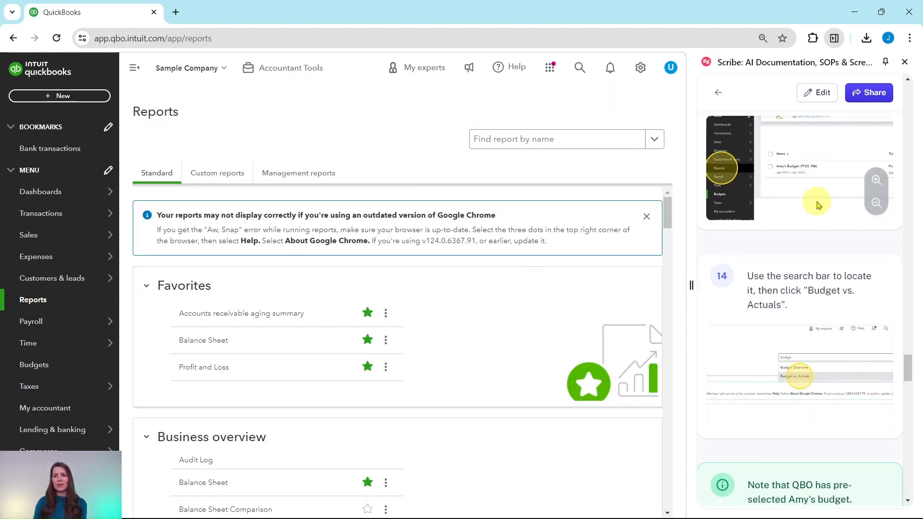
{"action": "scroll", "coordinate": [819, 205], "scroll_direction": "down", "scroll_amount": 3}
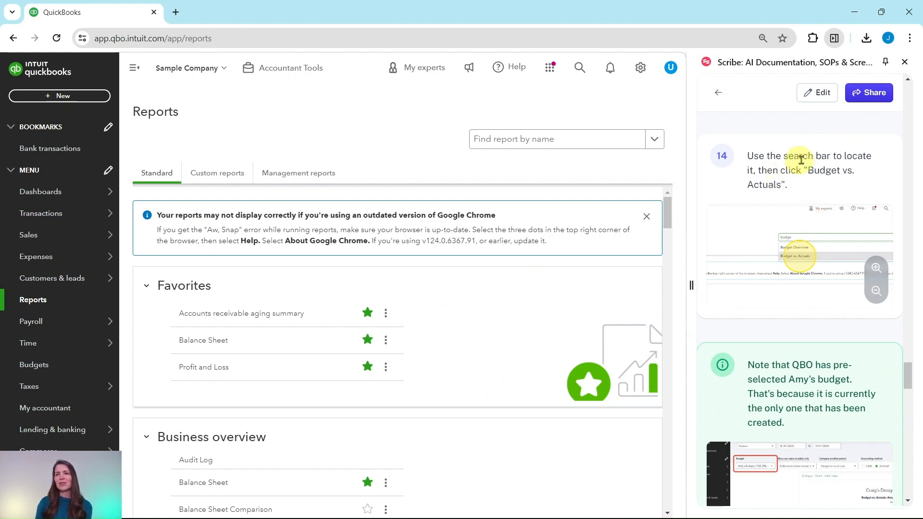
{"action": "left_click", "coordinate": [496, 142]}
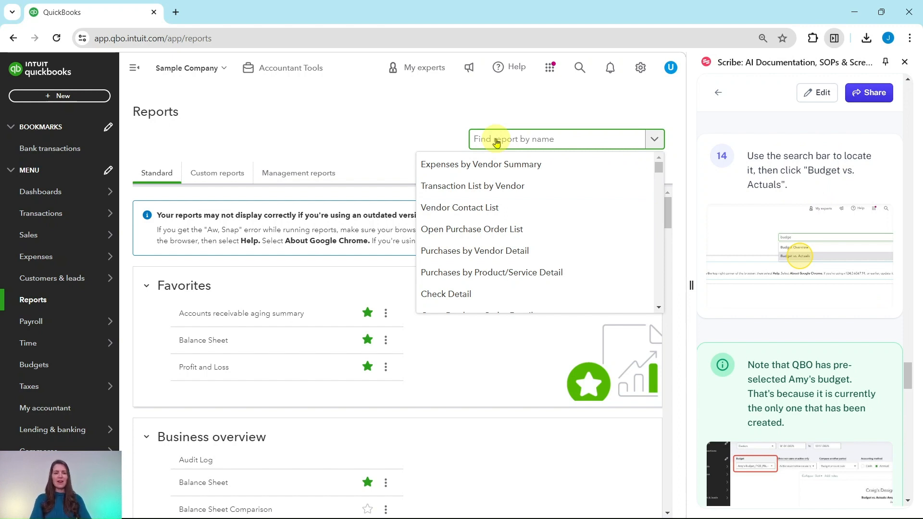
{"action": "type", "text": "Budget"}
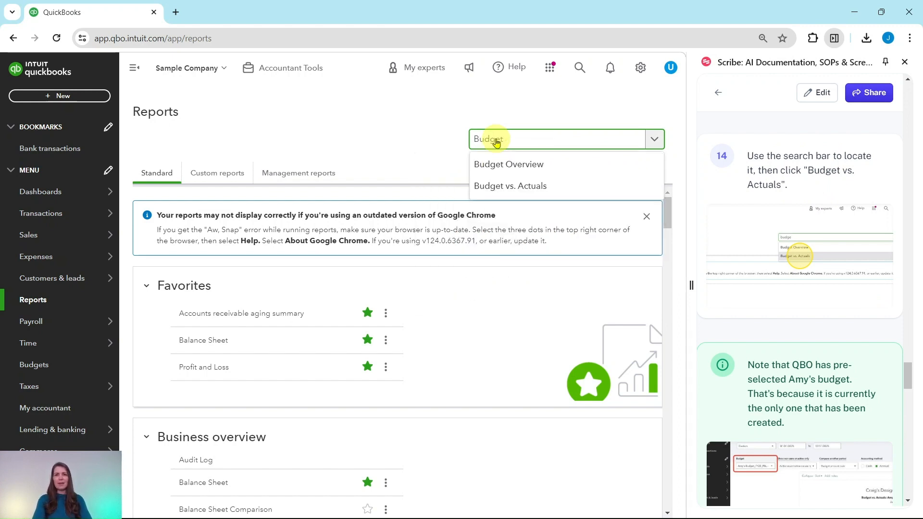
{"action": "left_click", "coordinate": [513, 188]}
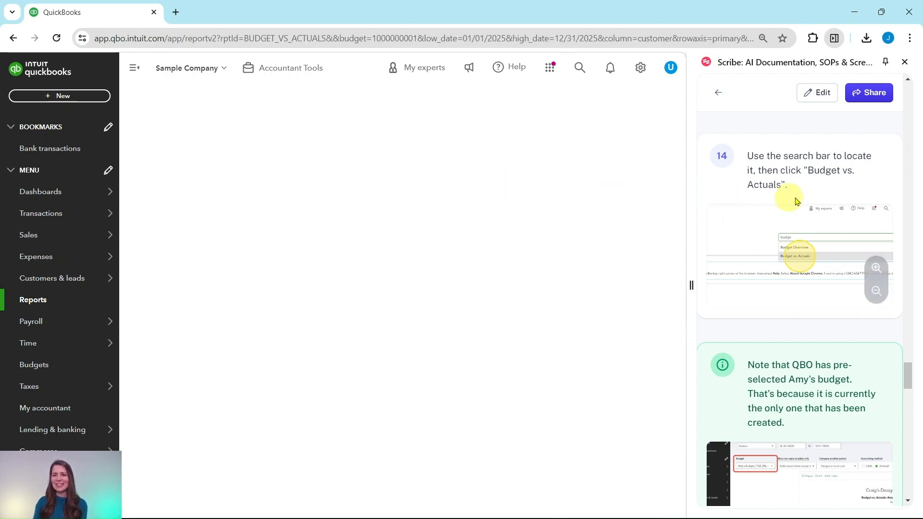
Step: Check which budget the Budget vs. Actuals report uses and review its actual, budget and over-budget columns against the instructions
{"action": "scroll", "coordinate": [795, 195], "scroll_direction": "down", "scroll_amount": 5}
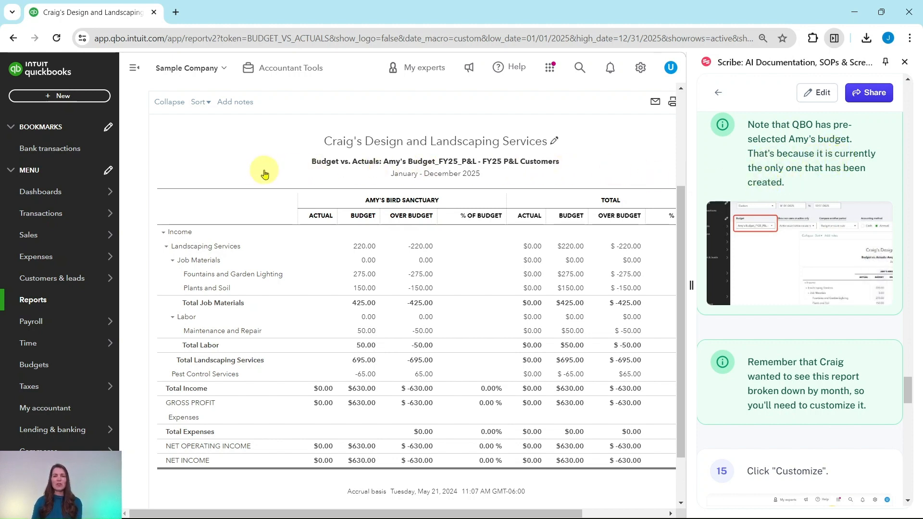
{"action": "scroll", "coordinate": [283, 152], "scroll_direction": "up", "scroll_amount": 5}
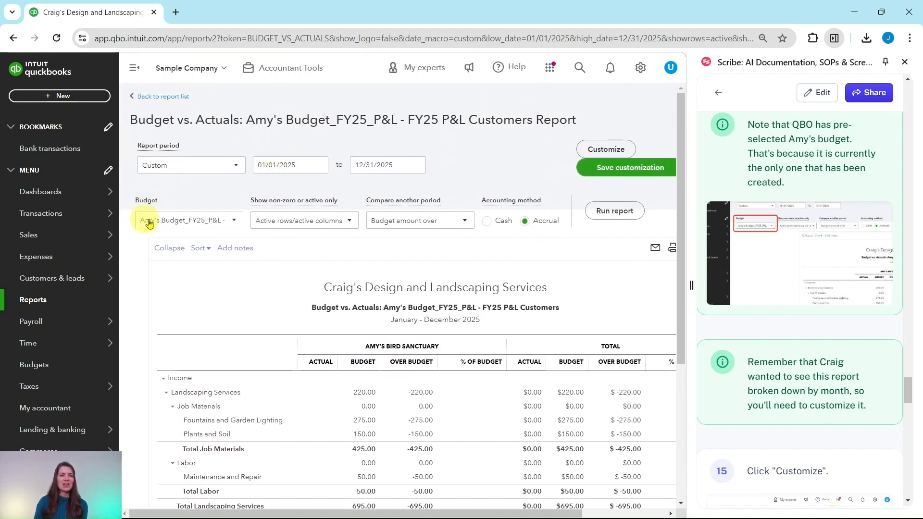
{"action": "left_click", "coordinate": [221, 222]}
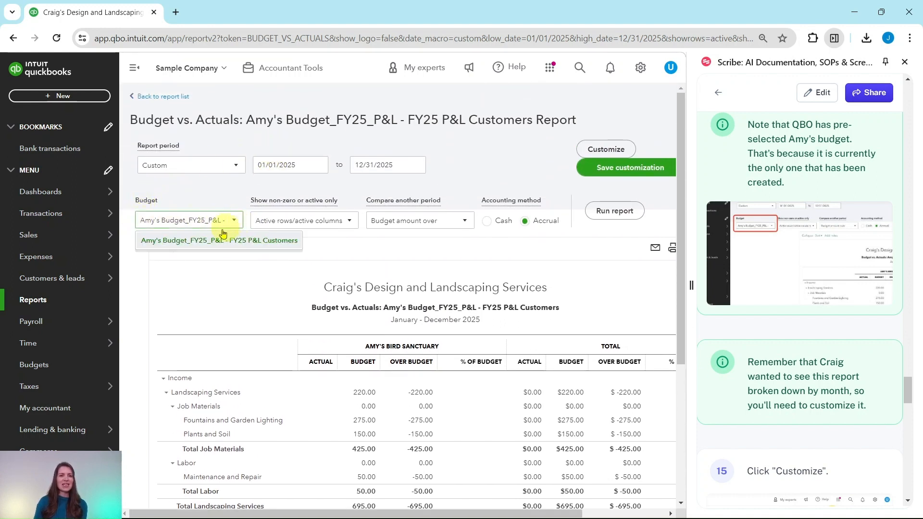
{"action": "left_click", "coordinate": [179, 244]}
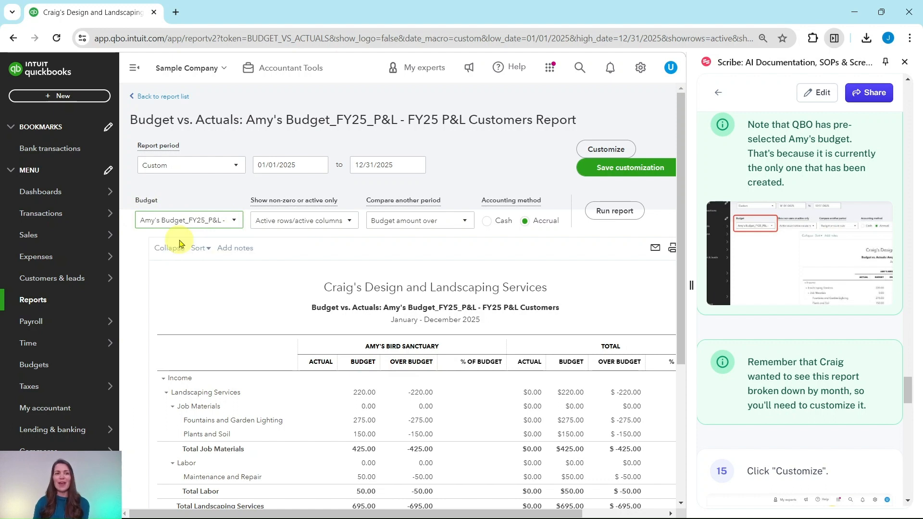
{"action": "scroll", "coordinate": [801, 243], "scroll_direction": "down", "scroll_amount": 3}
{"action": "scroll", "coordinate": [800, 243], "scroll_direction": "down", "scroll_amount": 1}
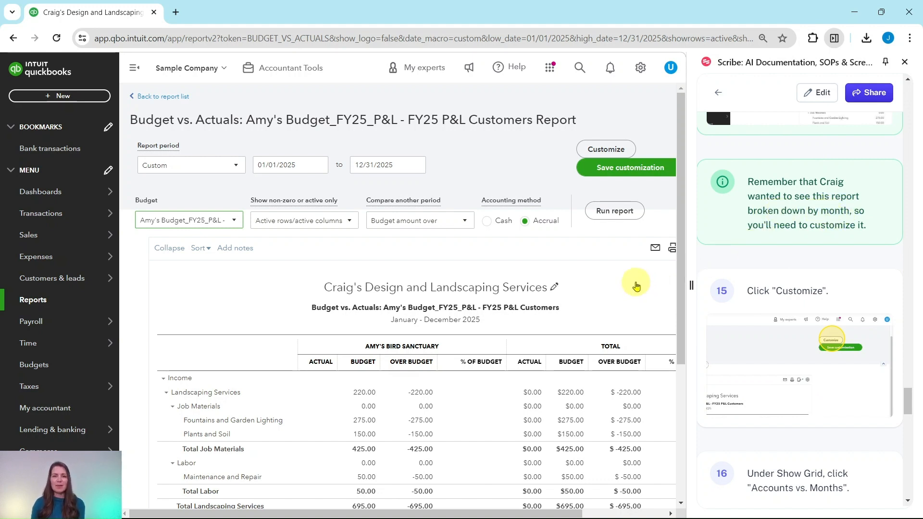
{"action": "scroll", "coordinate": [637, 279], "scroll_direction": "down", "scroll_amount": 3}
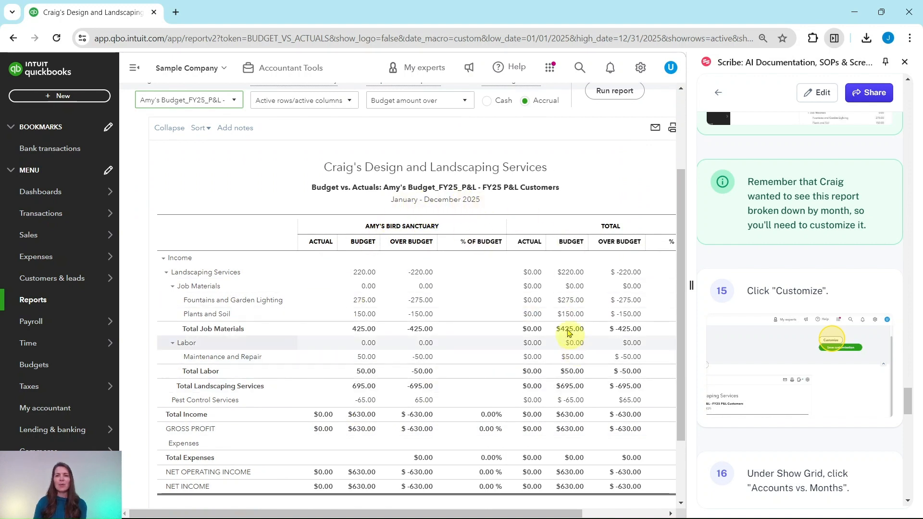
{"action": "scroll", "coordinate": [608, 286], "scroll_direction": "up", "scroll_amount": 3}
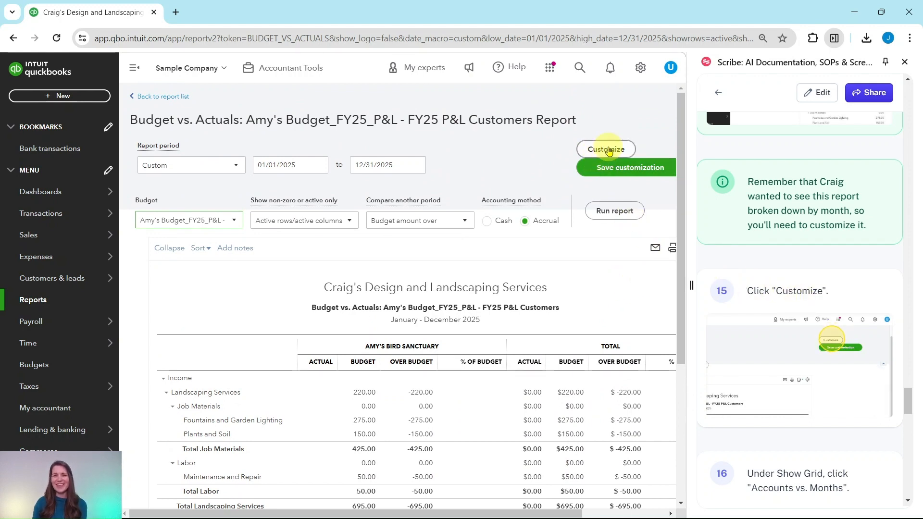
Step: Customize the Budget vs. Actuals report so that its grid shows Accounts vs. Months
{"action": "left_click", "coordinate": [608, 150]}
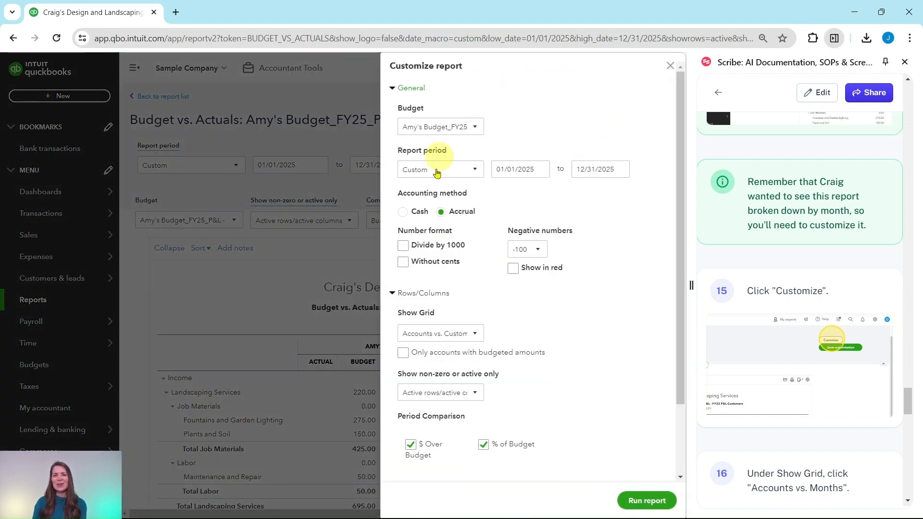
{"action": "scroll", "coordinate": [819, 235], "scroll_direction": "down", "scroll_amount": 1}
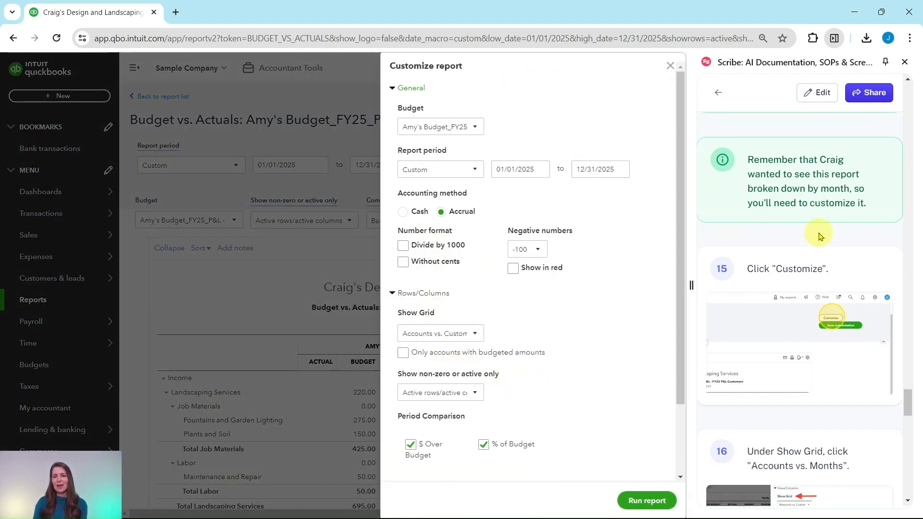
{"action": "scroll", "coordinate": [820, 235], "scroll_direction": "down", "scroll_amount": 5}
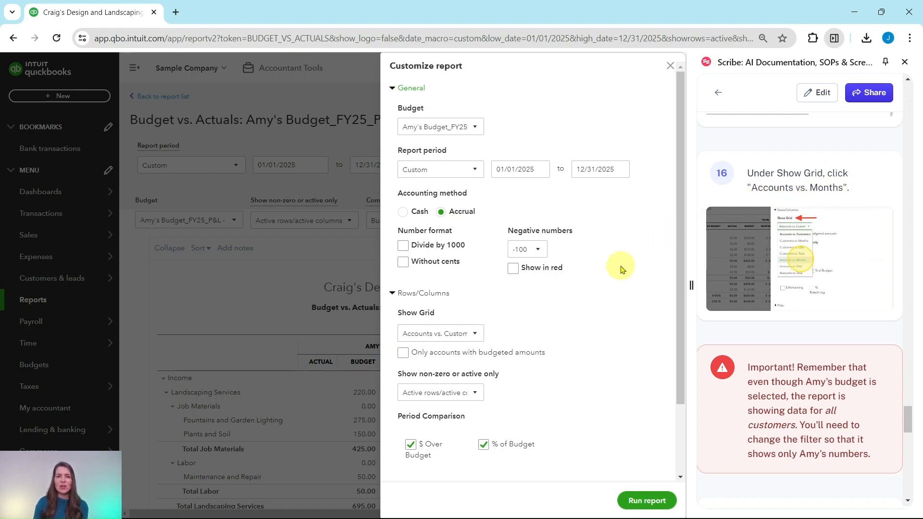
{"action": "left_click", "coordinate": [475, 337]}
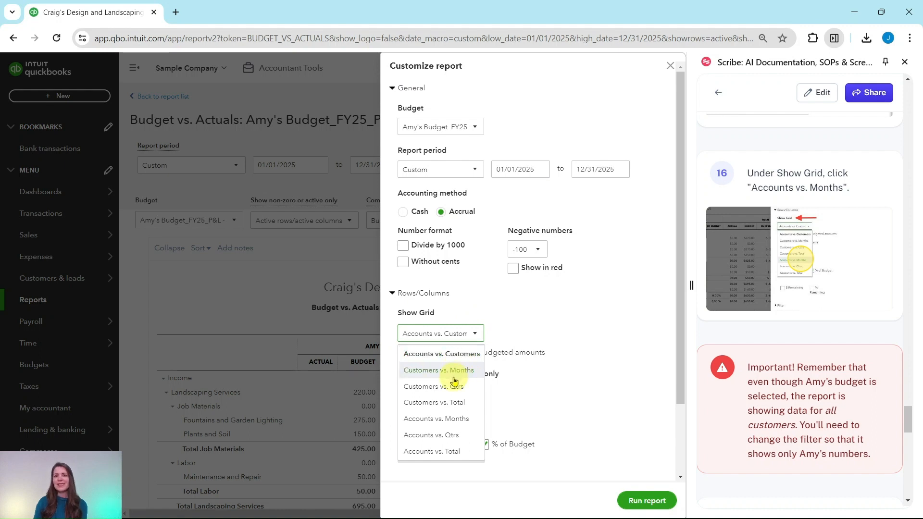
{"action": "left_click", "coordinate": [439, 425]}
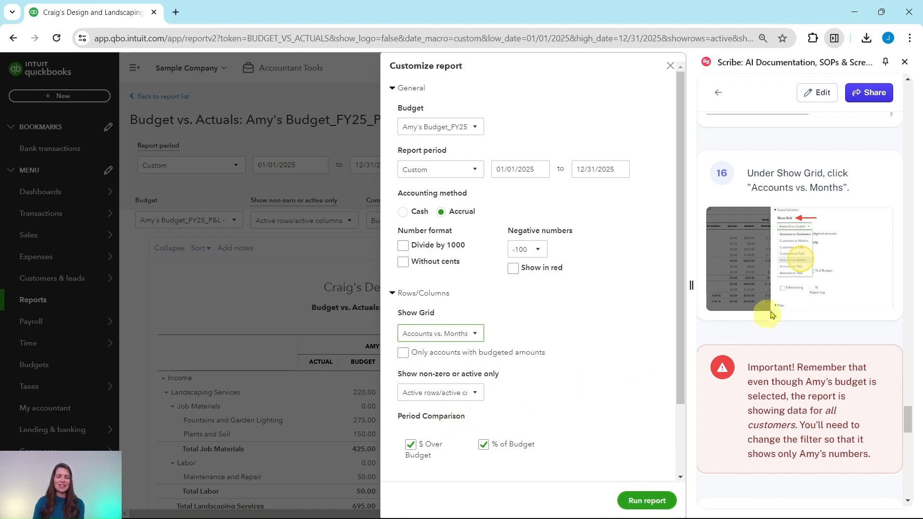
{"action": "scroll", "coordinate": [767, 313], "scroll_direction": "down", "scroll_amount": 3}
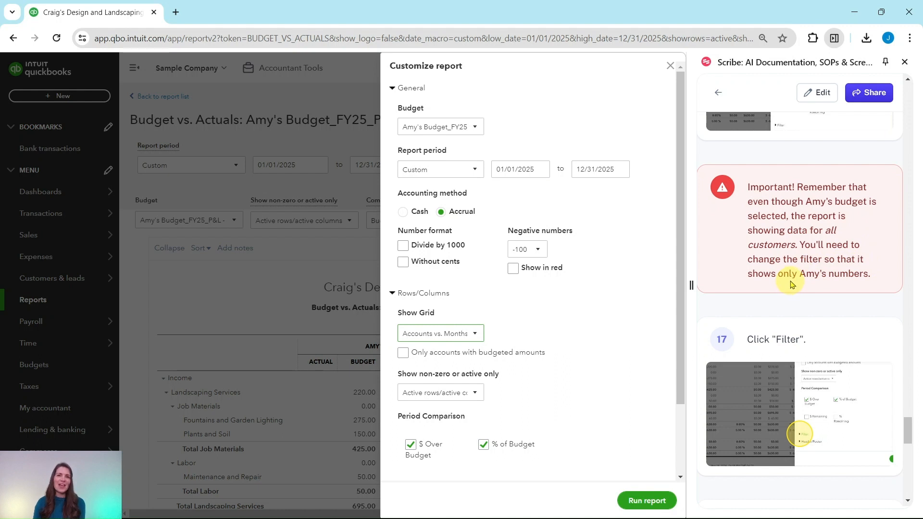
Step: Filter the Budget vs. Actuals report to the customer Amy's Bird Sanctuary and run the report
{"action": "scroll", "coordinate": [804, 270], "scroll_direction": "down", "scroll_amount": 4}
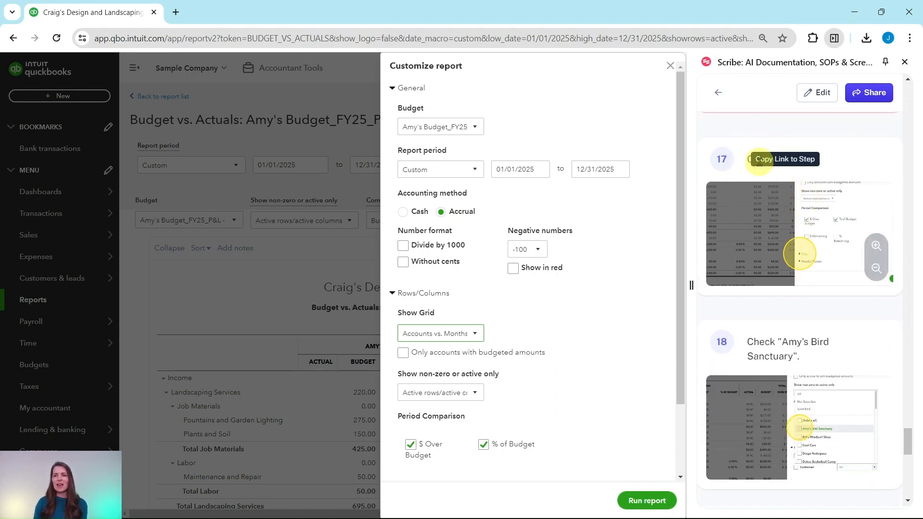
{"action": "scroll", "coordinate": [568, 260], "scroll_direction": "down", "scroll_amount": 3}
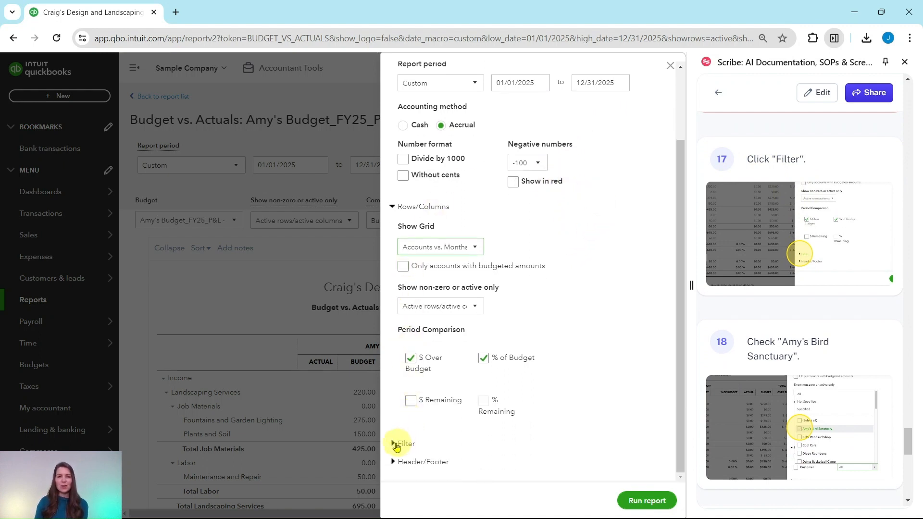
{"action": "left_click", "coordinate": [393, 445]}
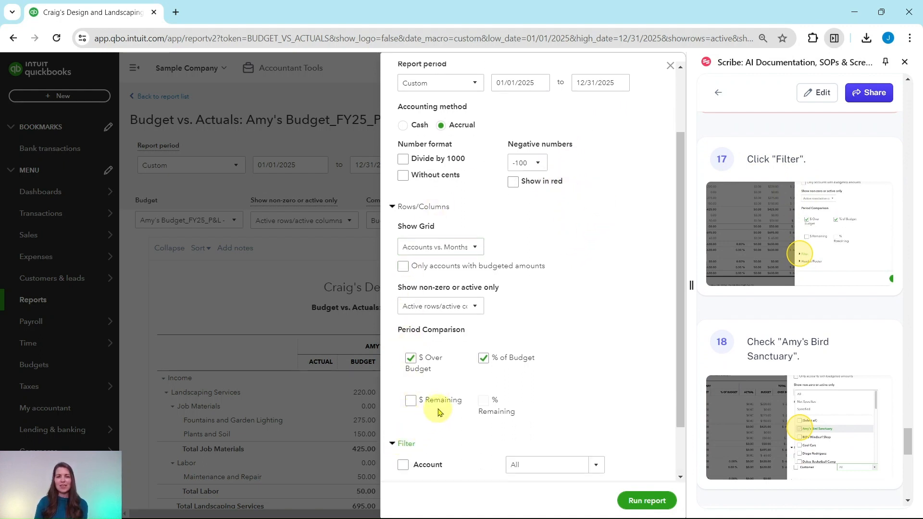
{"action": "scroll", "coordinate": [423, 399], "scroll_direction": "down", "scroll_amount": 2}
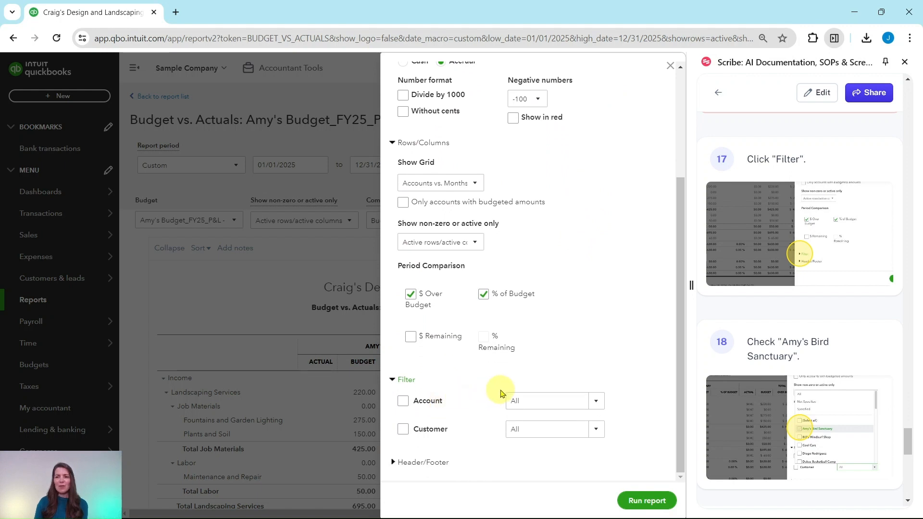
{"action": "left_click", "coordinate": [597, 431]}
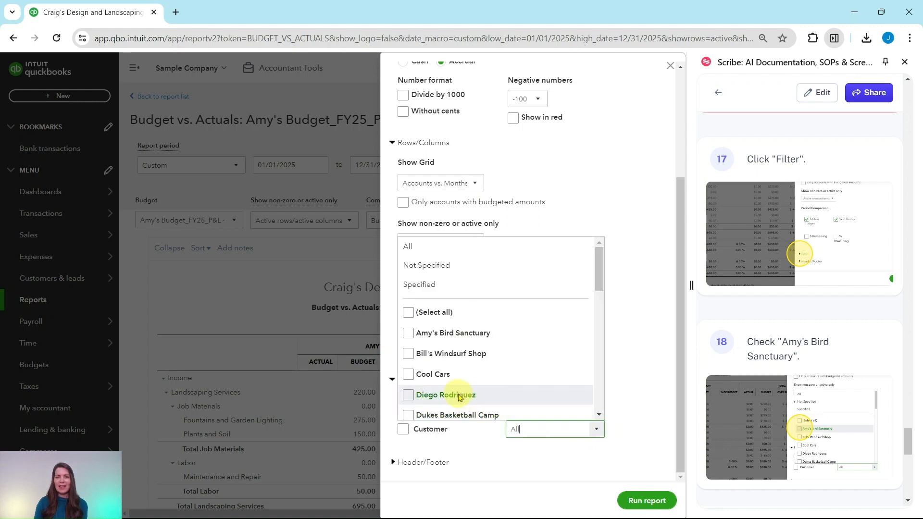
{"action": "left_click", "coordinate": [409, 334]}
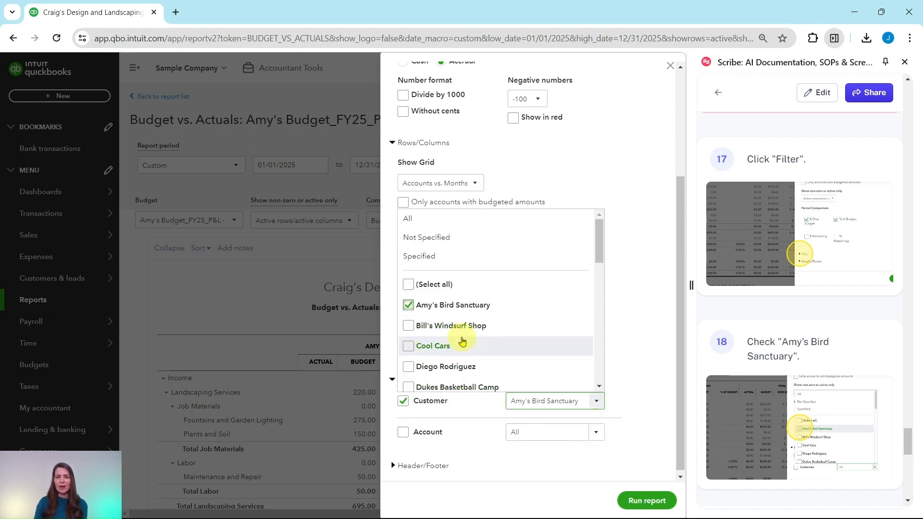
{"action": "scroll", "coordinate": [762, 398], "scroll_direction": "down", "scroll_amount": 7}
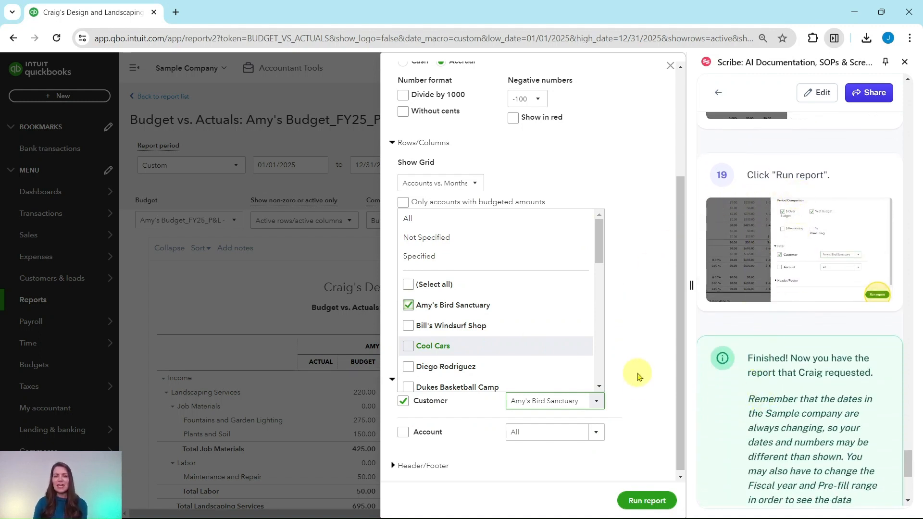
{"action": "left_click", "coordinate": [647, 501]}
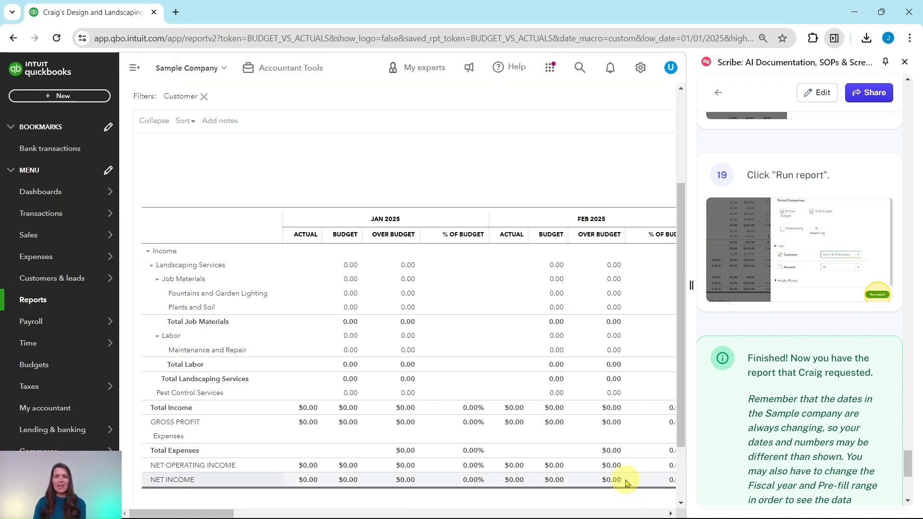
Step: Look over the filtered report's header and monthly columns, and read the closing note in the exercise instructions
{"action": "scroll", "coordinate": [608, 231], "scroll_direction": "up", "scroll_amount": 1}
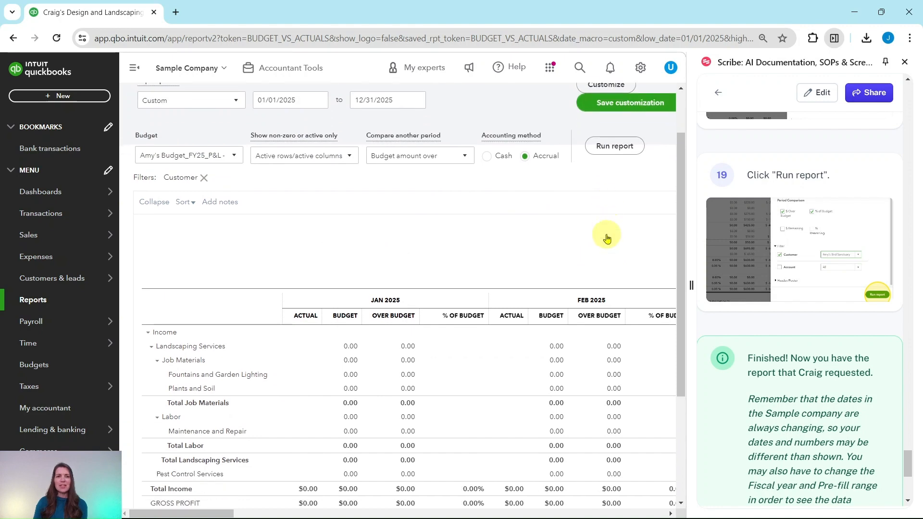
{"action": "scroll", "coordinate": [609, 238], "scroll_direction": "down", "scroll_amount": 2}
{"action": "left_click_drag", "start_coordinate": [224, 512], "coordinate": [412, 514]}
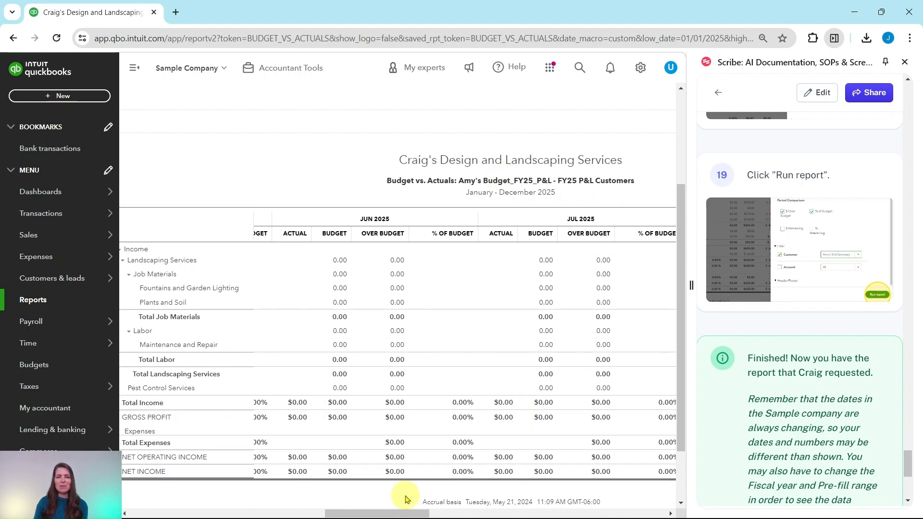
{"action": "left_click_drag", "start_coordinate": [399, 513], "coordinate": [201, 514]}
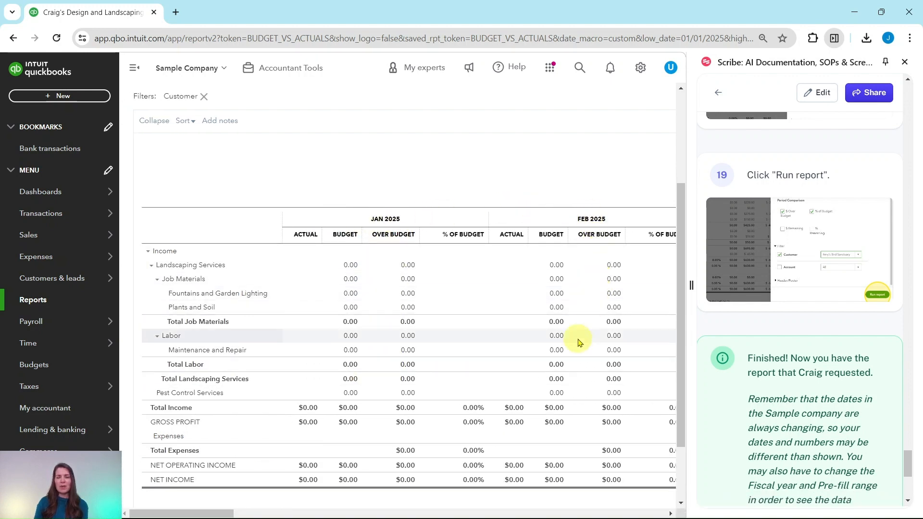
{"action": "scroll", "coordinate": [800, 319], "scroll_direction": "down", "scroll_amount": 1}
{"action": "scroll", "coordinate": [799, 319], "scroll_direction": "down", "scroll_amount": 5}
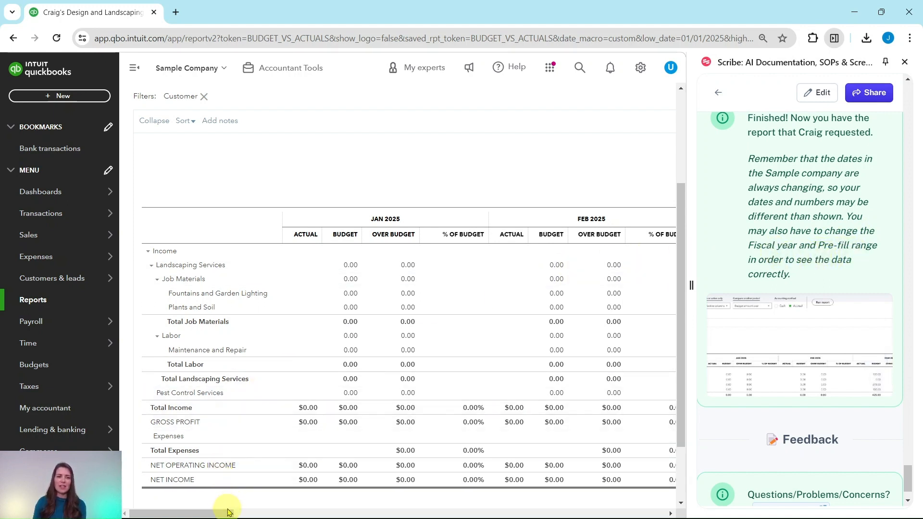
Step: Examine the report's budget and actual figures from April 2025 through the Total columns, and view the available export options
{"action": "left_click_drag", "start_coordinate": [228, 511], "coordinate": [336, 507]}
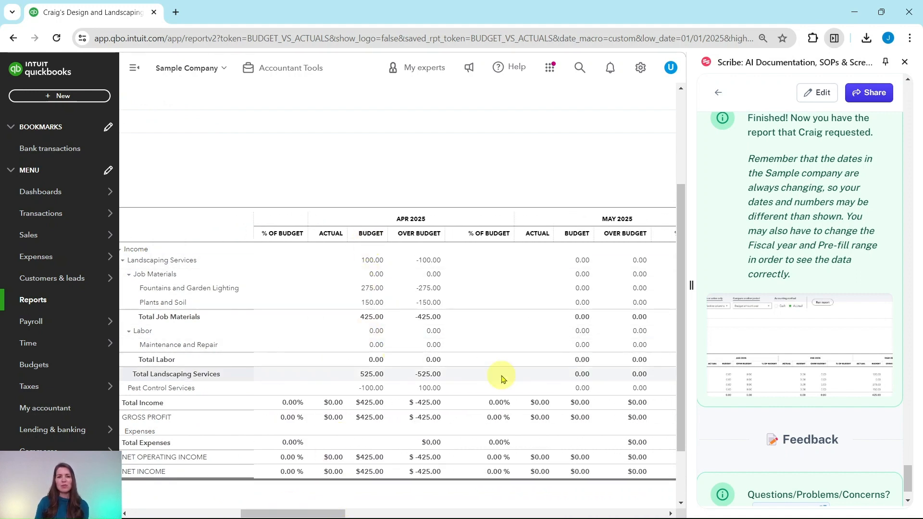
{"action": "left_click_drag", "start_coordinate": [331, 513], "coordinate": [664, 501]}
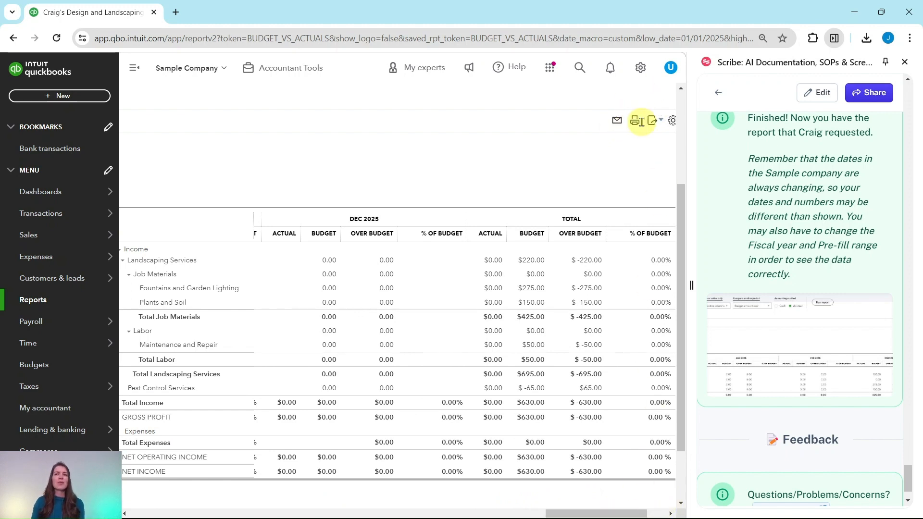
{"action": "left_click", "coordinate": [662, 125]}
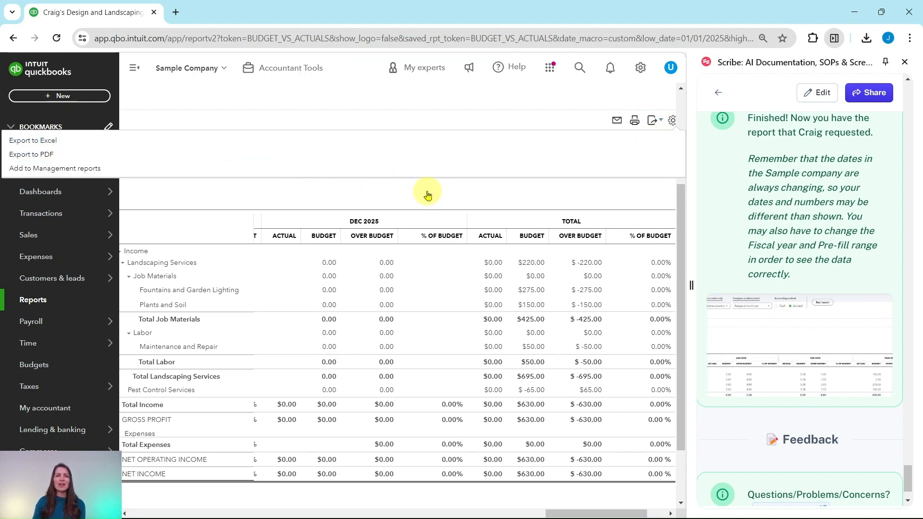
{"action": "left_click", "coordinate": [432, 115]}
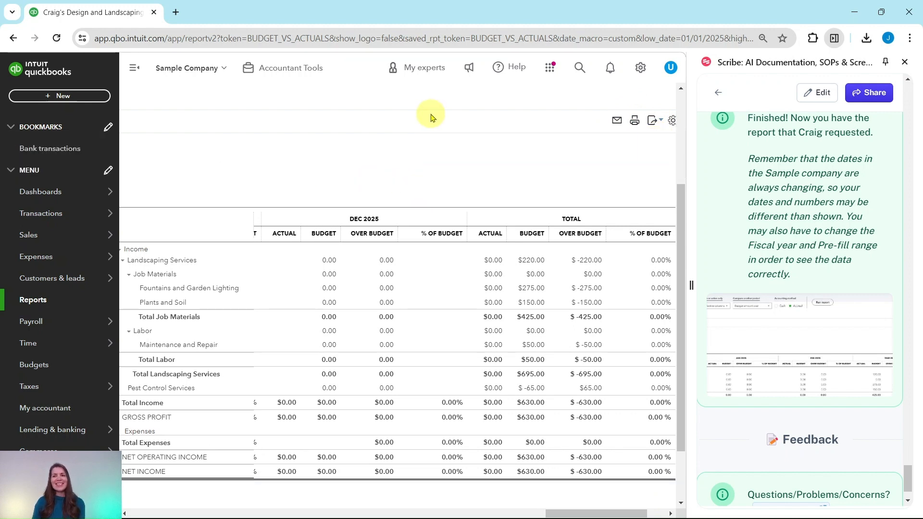